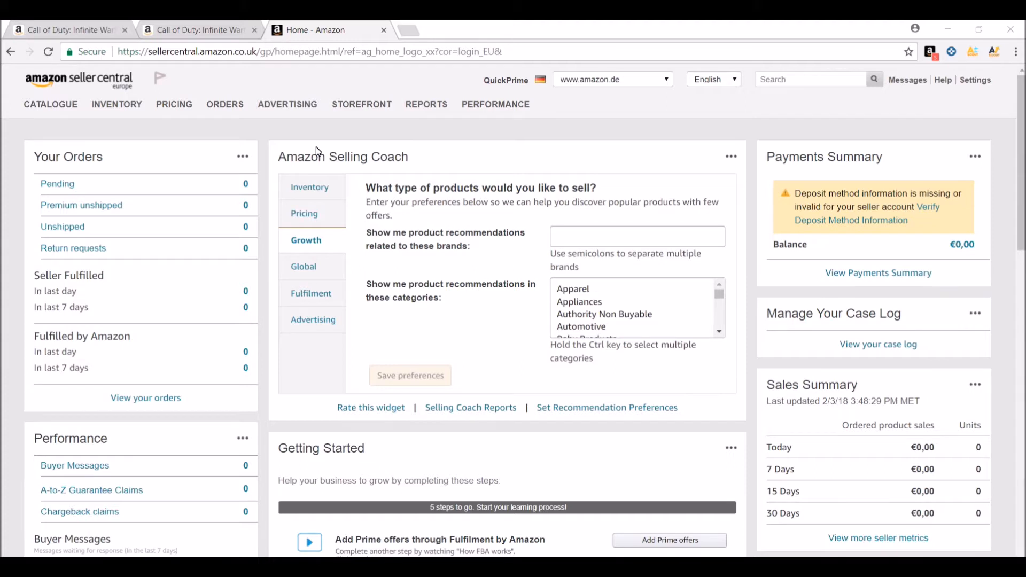
# Open the Add a Product page for listing a new product and dismiss the first-product tip
pyautogui.click(50, 108)
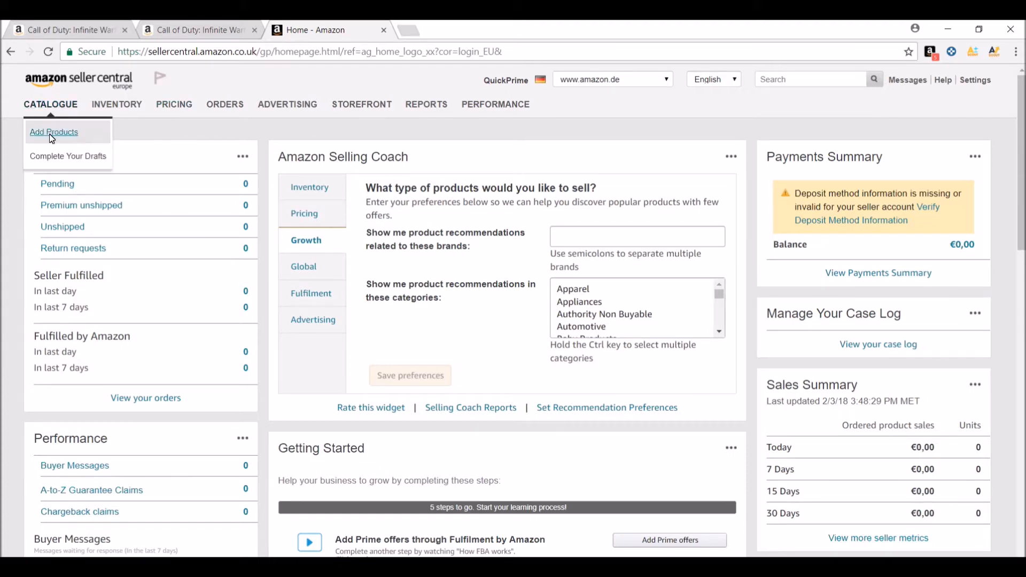
pyautogui.click(49, 133)
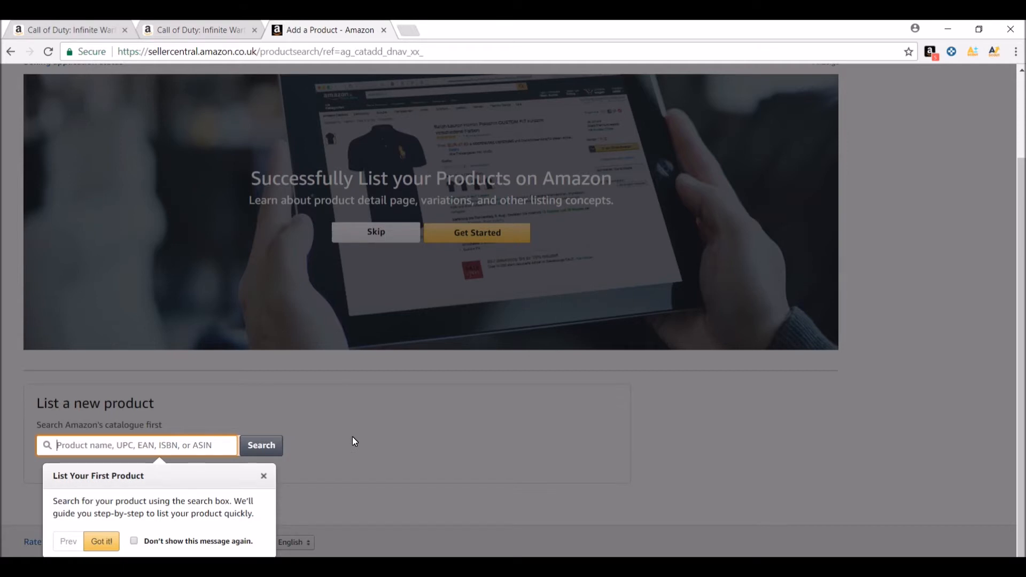
pyautogui.click(181, 447)
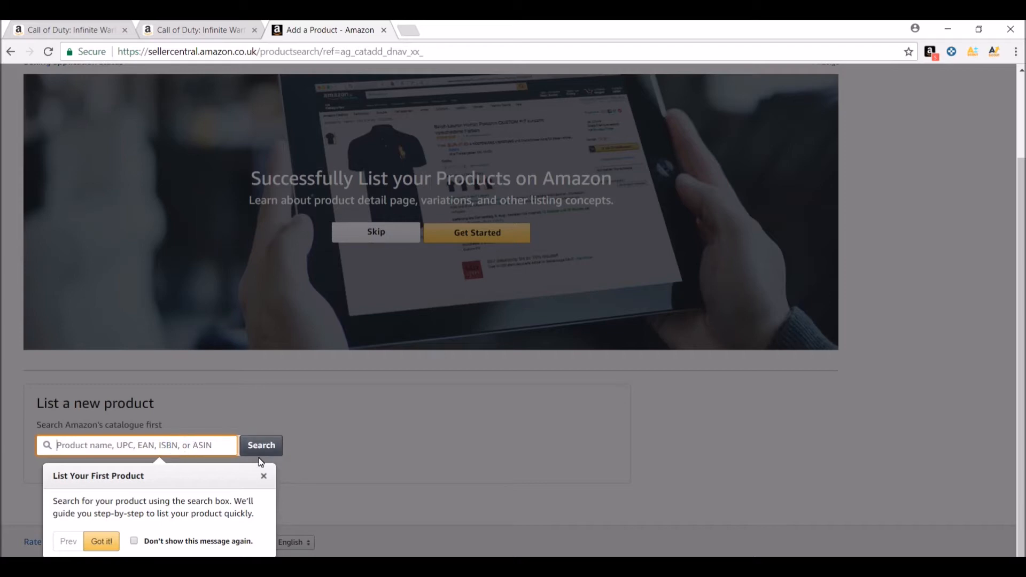
pyautogui.click(263, 476)
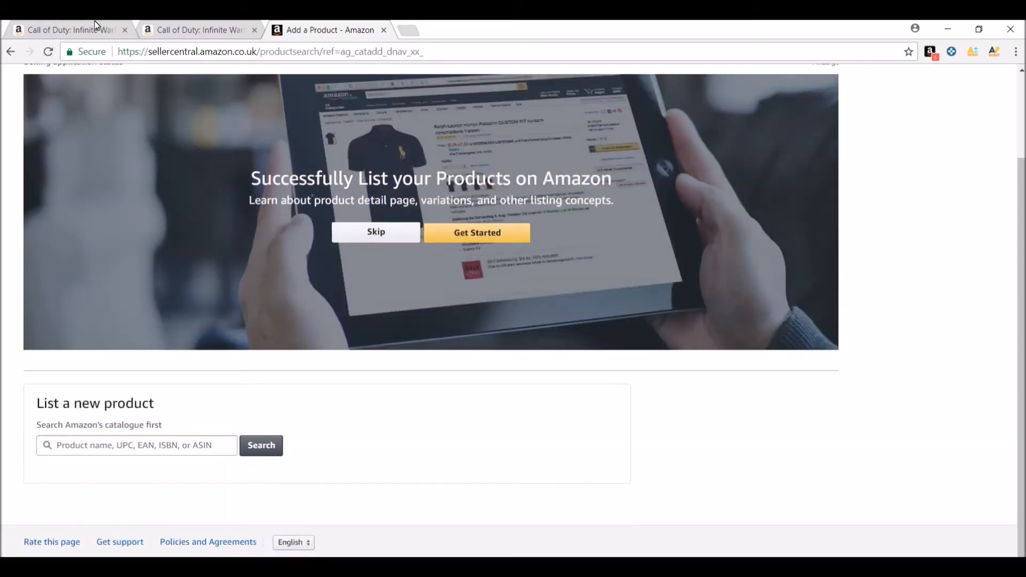
# Copy the ASIN from the product details of the Call of Duty: Infinite Warfare Legacy Edition (PS4) page on amazon.co.uk
pyautogui.click(195, 31)
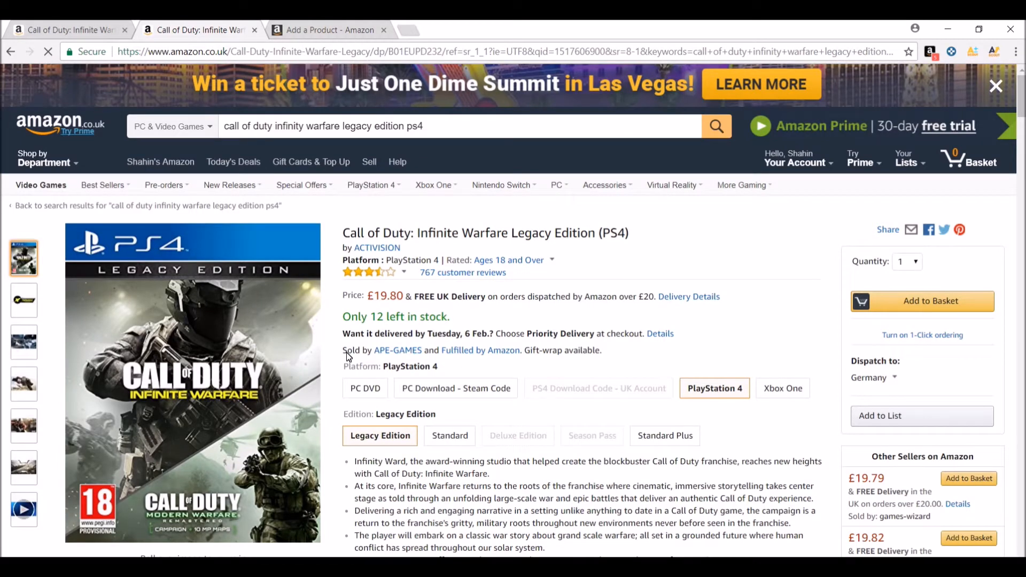
pyautogui.scroll(-2, 347, 355)
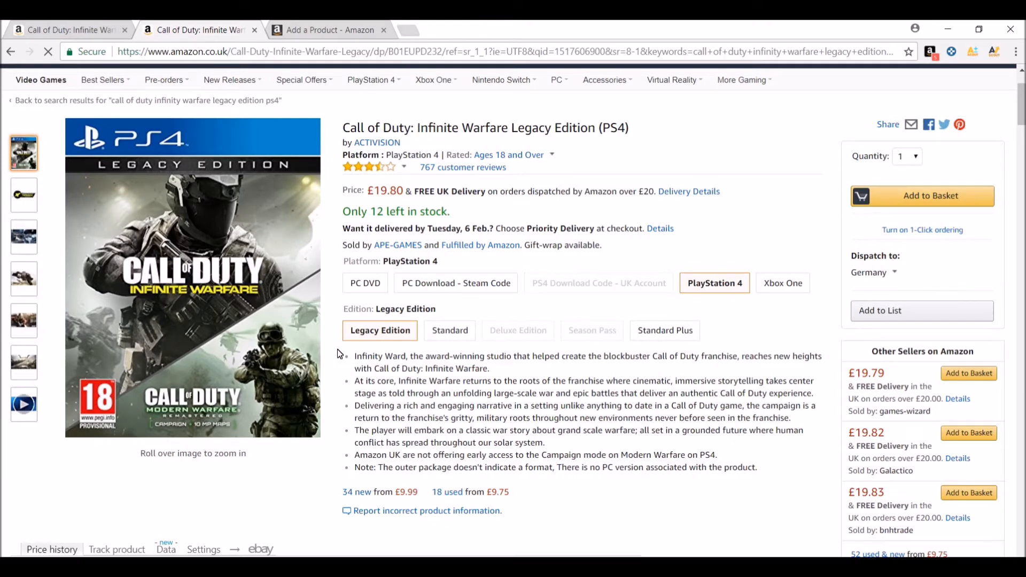
pyautogui.scroll(-6, 338, 348)
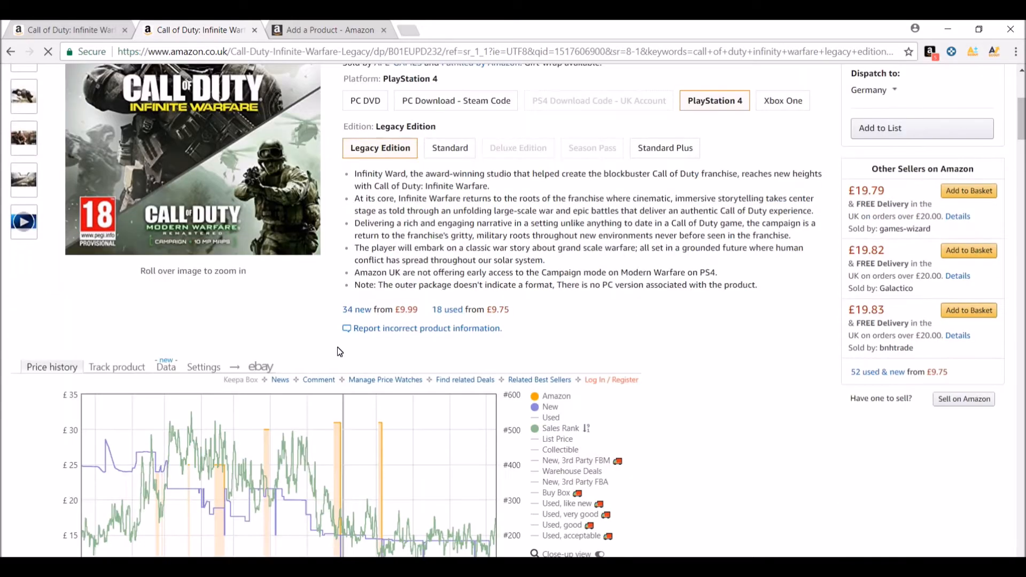
pyautogui.scroll(-10, 733, 424)
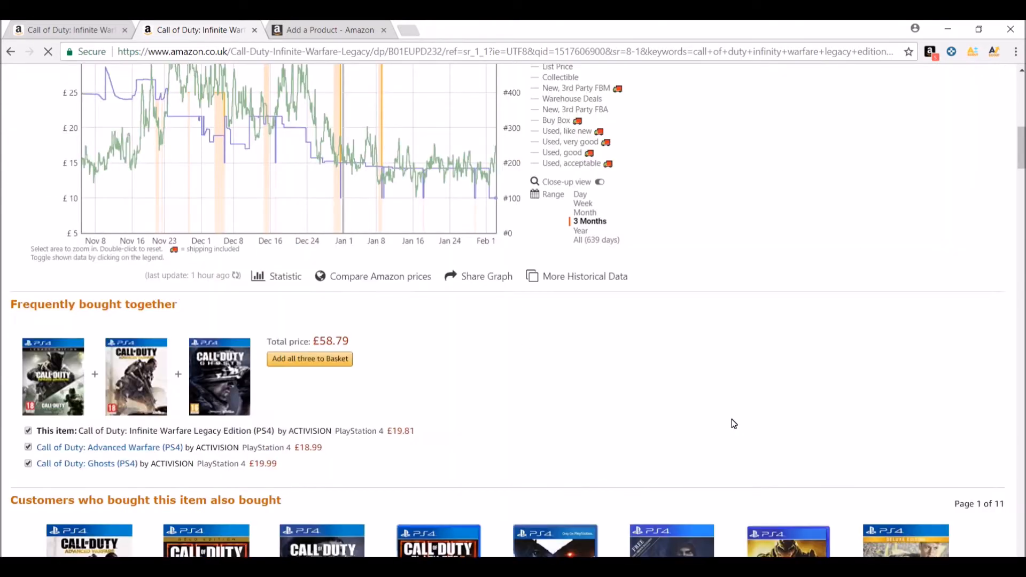
pyautogui.scroll(-14, 733, 424)
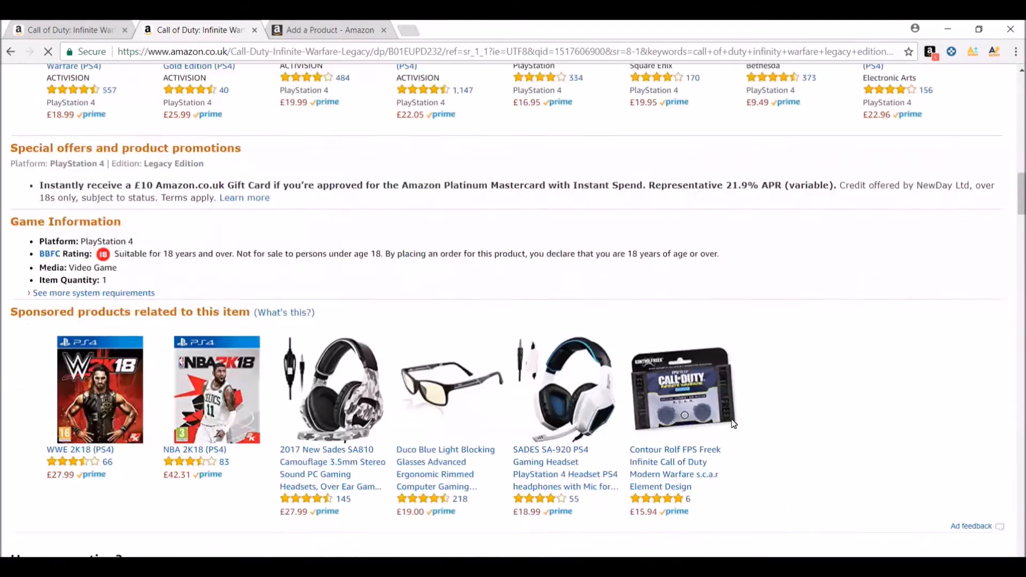
pyautogui.scroll(-1, 734, 424)
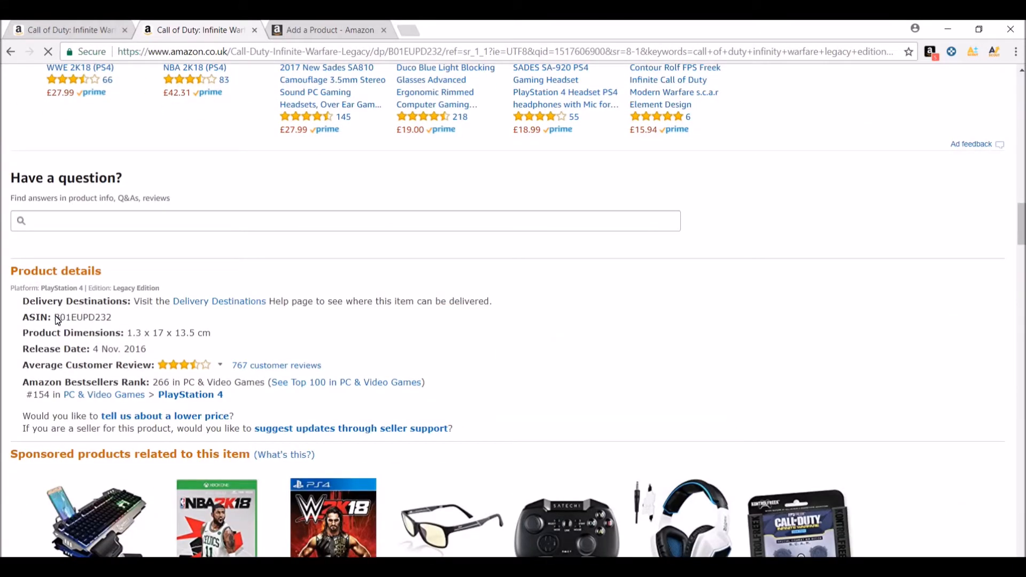
pyautogui.moveTo(54, 318); pyautogui.dragTo(113, 322)
pyautogui.hotkey('ctrl', 'c')
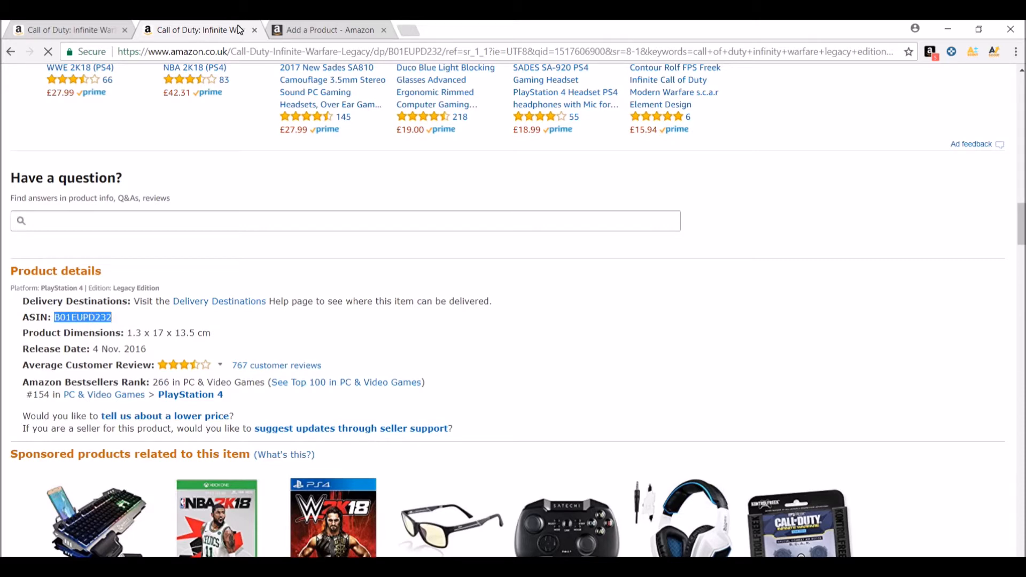
# Search Seller Central's catalogue for ASIN B01EUPD232 and start a seller offer for the matching product
pyautogui.click(297, 32)
pyautogui.click(94, 447)
pyautogui.hotkey('ctrl', 'v')
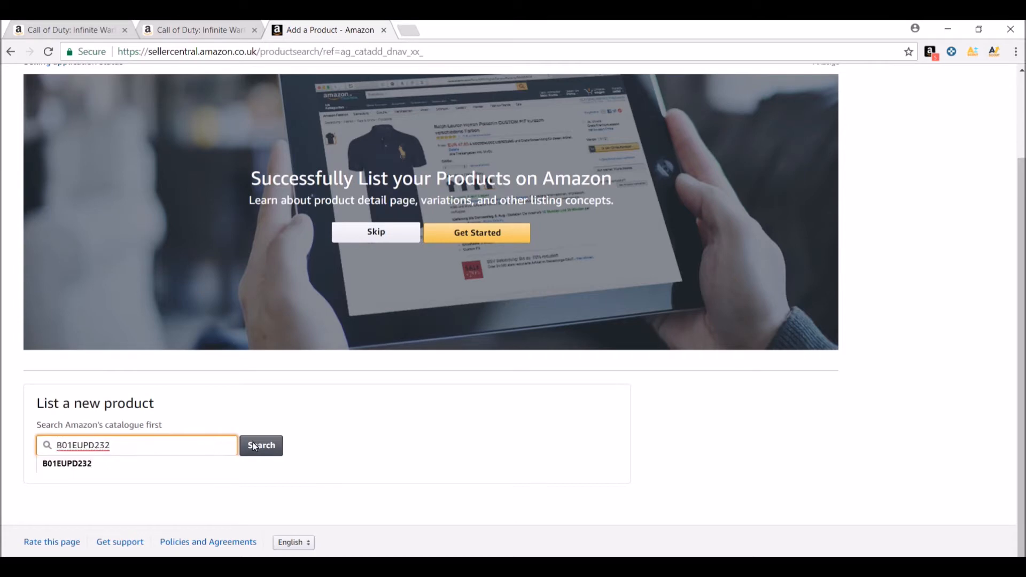
pyautogui.click(270, 449)
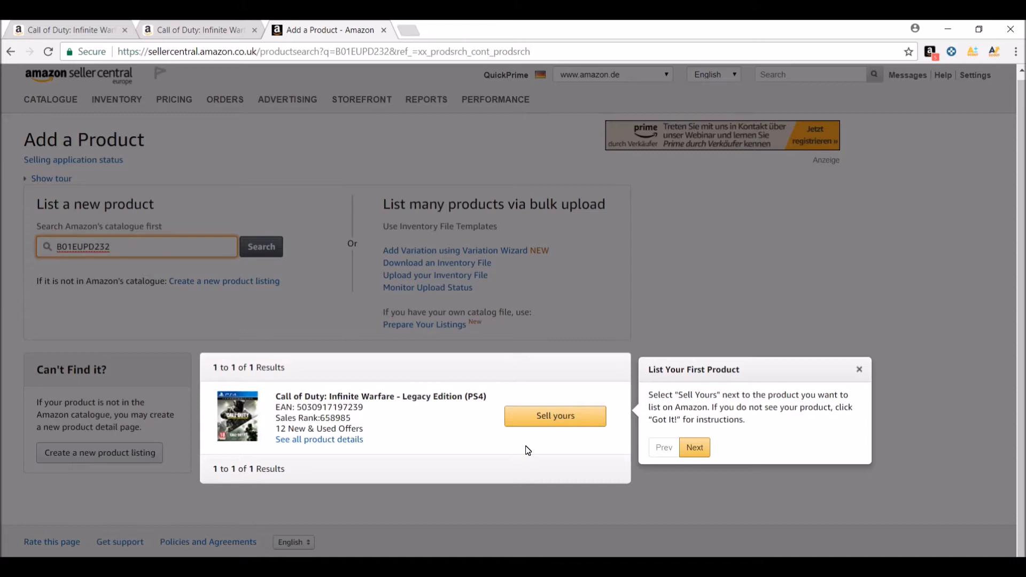
pyautogui.click(552, 421)
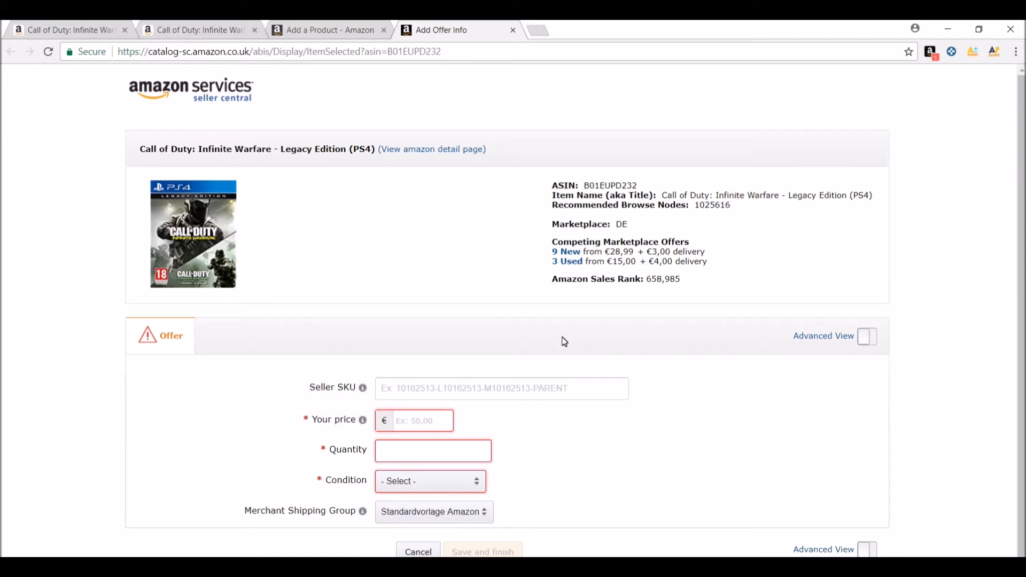
# Set the offer's price to €29,99, quantity to 21 and condition to New, and save the listing
pyautogui.click(412, 429)
pyautogui.write('29.')
pyautogui.write('99')
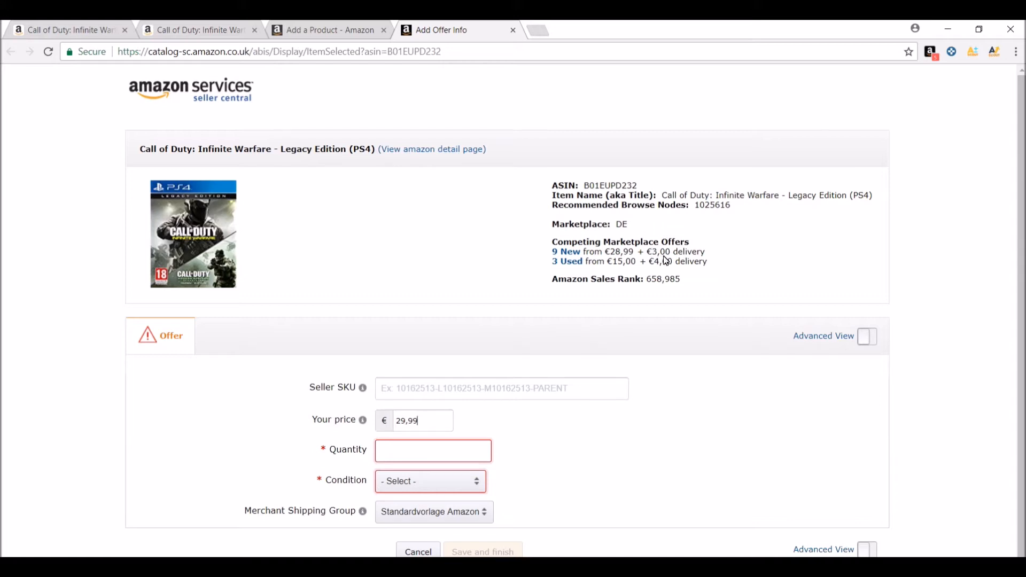
pyautogui.click(444, 456)
pyautogui.write('21')
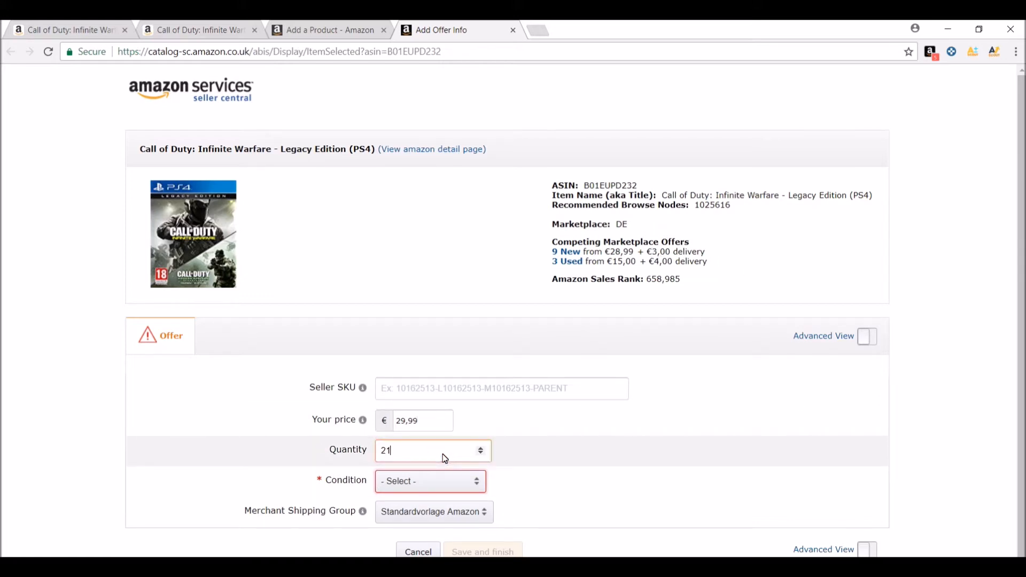
pyautogui.click(447, 482)
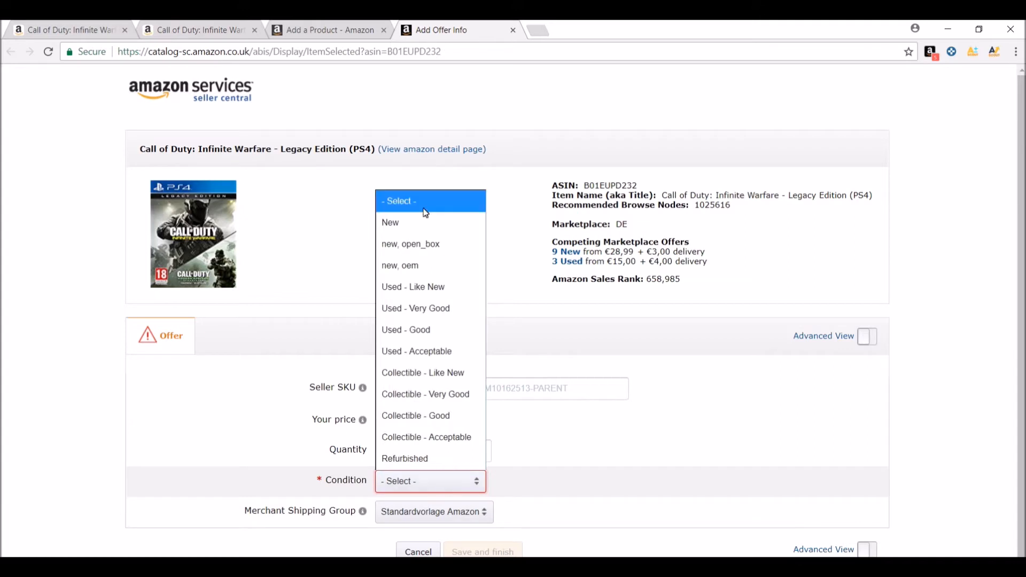
pyautogui.click(417, 223)
pyautogui.click(559, 477)
pyautogui.scroll(-2, 559, 477)
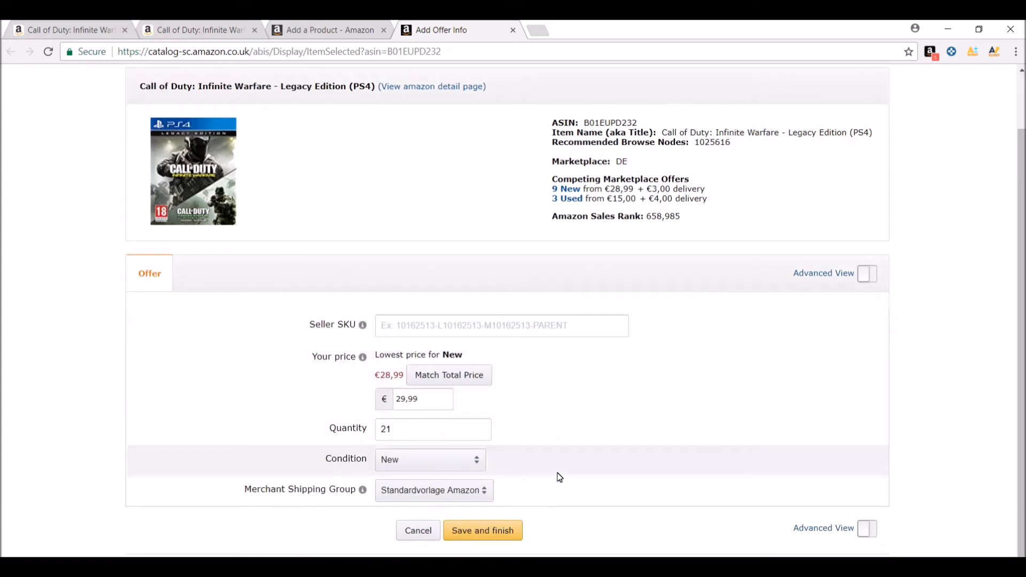
pyautogui.click(483, 535)
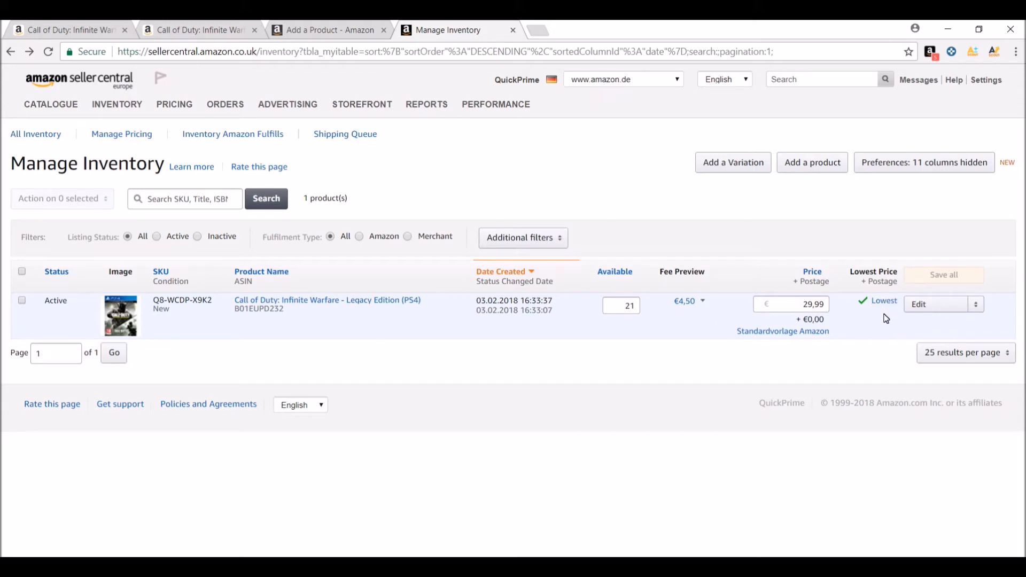
# Start converting the listing to Fulfilled by Amazon and confirm Decline Label Service and Use FBA item labels as label preferences
pyautogui.click(976, 307)
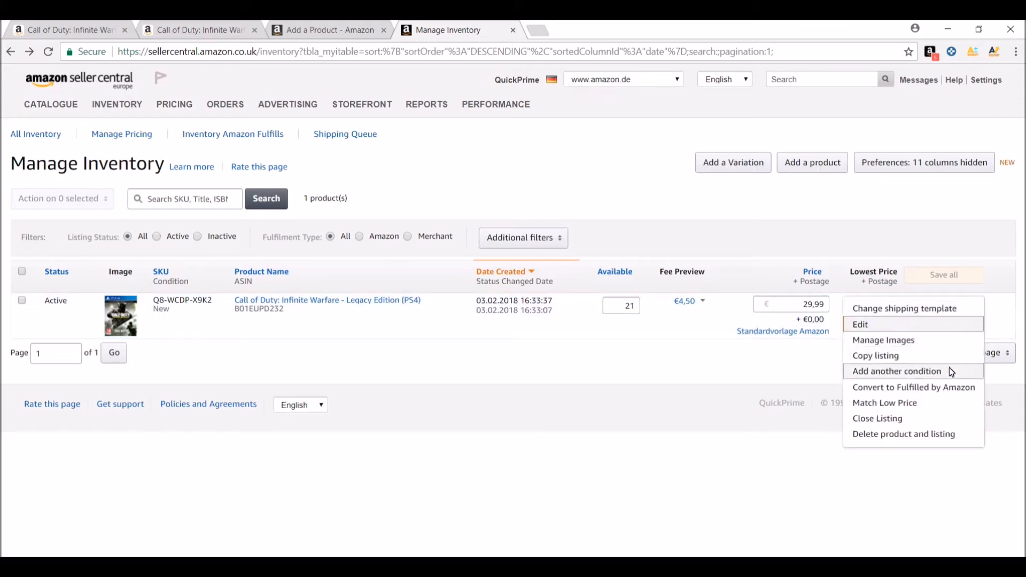
pyautogui.click(941, 389)
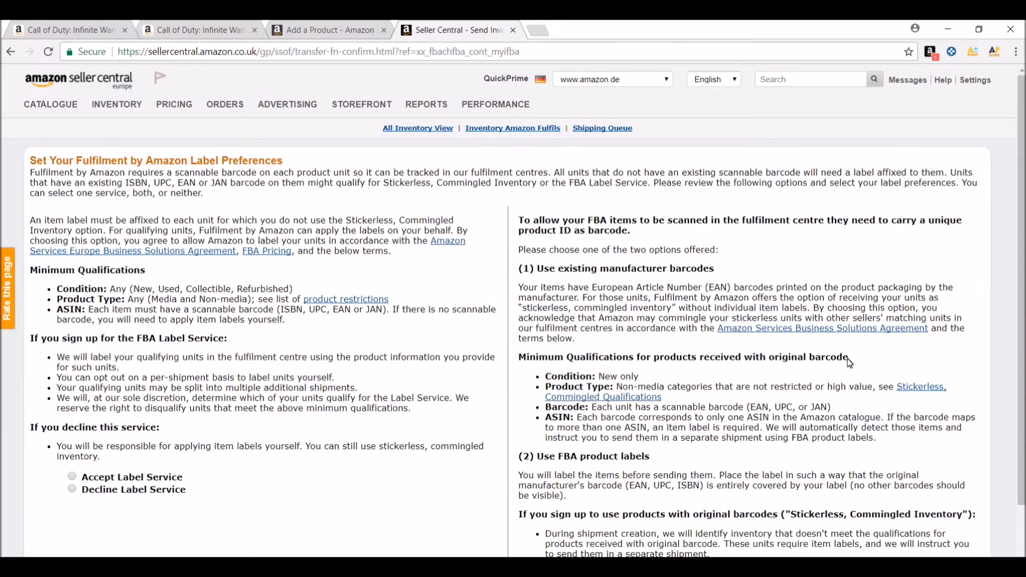
pyautogui.scroll(-2, 850, 362)
pyautogui.scroll(-1, 850, 363)
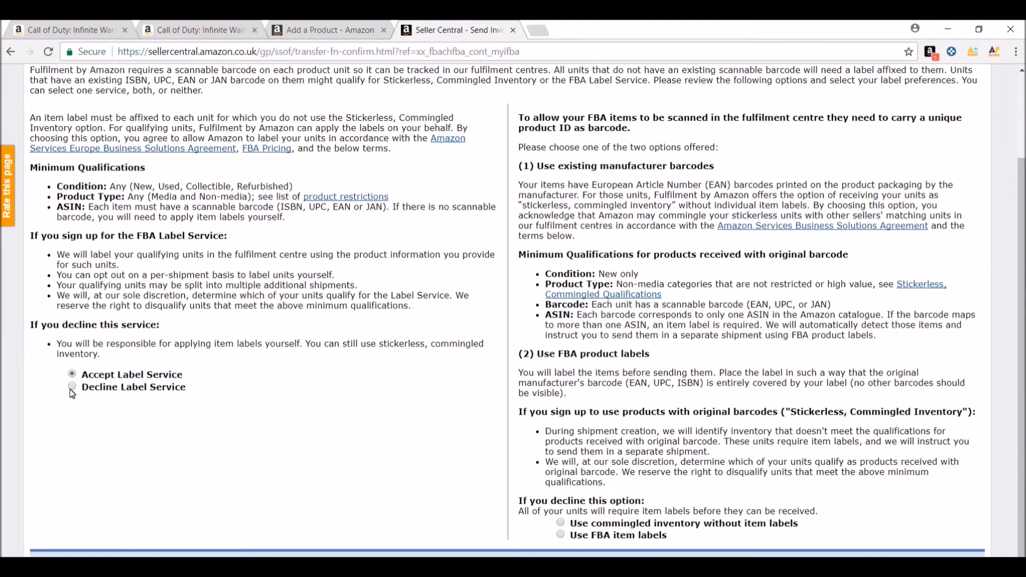
pyautogui.click(73, 387)
pyautogui.click(561, 538)
pyautogui.click(933, 566)
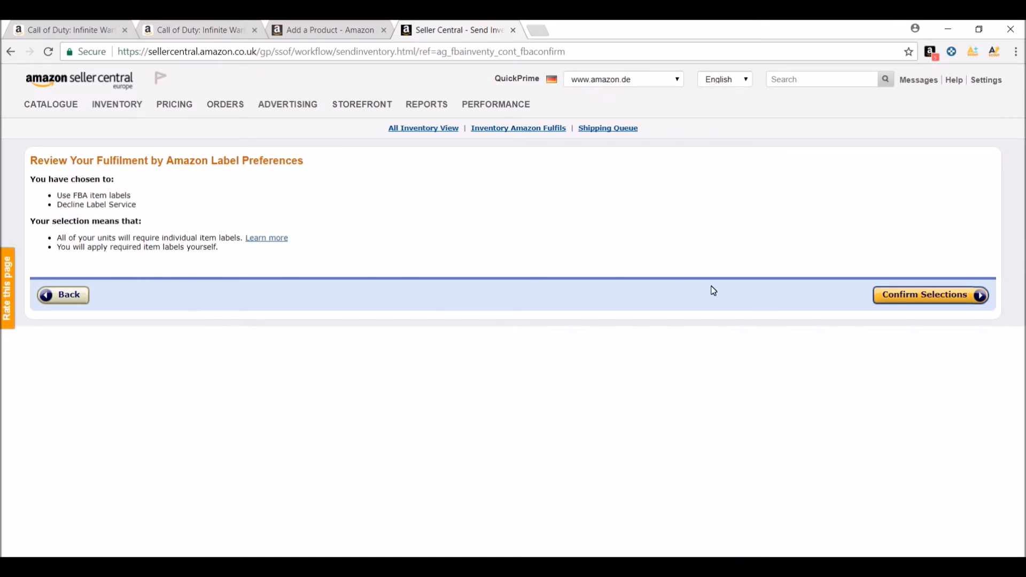
pyautogui.click(903, 302)
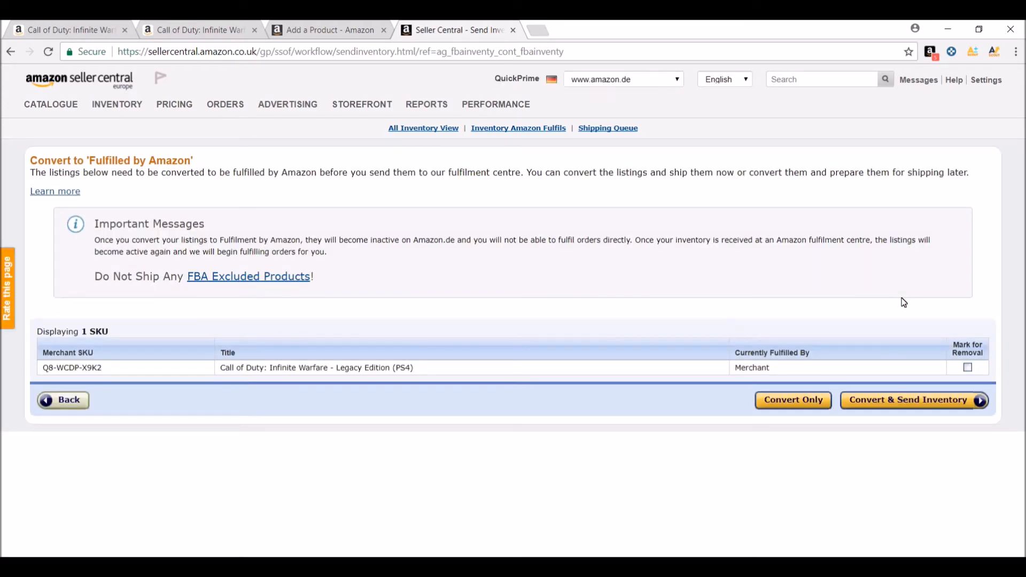
# Convert and send the inventory, answering No to both the battery and dangerous goods questions, and save the product information
pyautogui.click(912, 407)
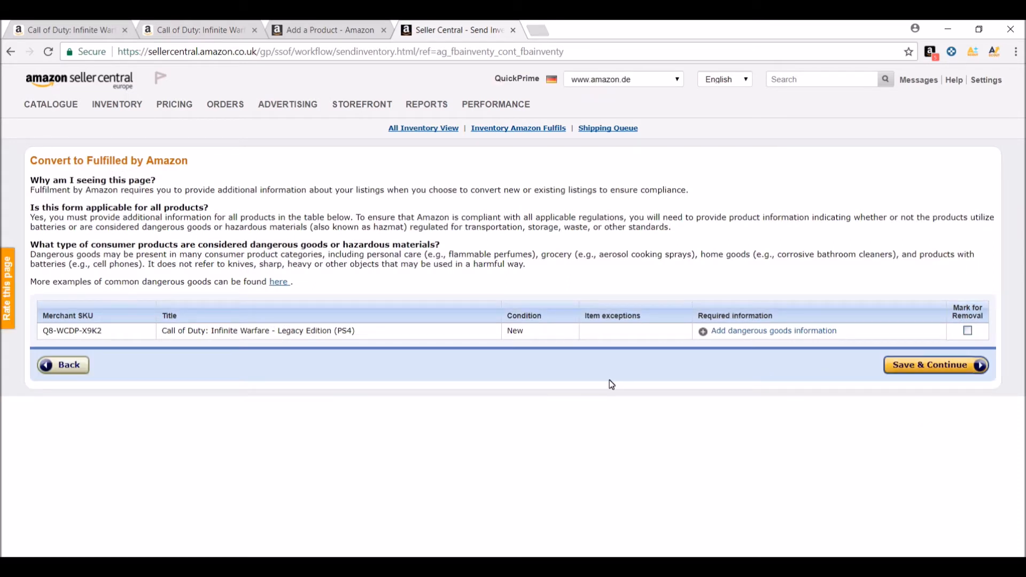
pyautogui.click(727, 332)
pyautogui.scroll(-1, 703, 321)
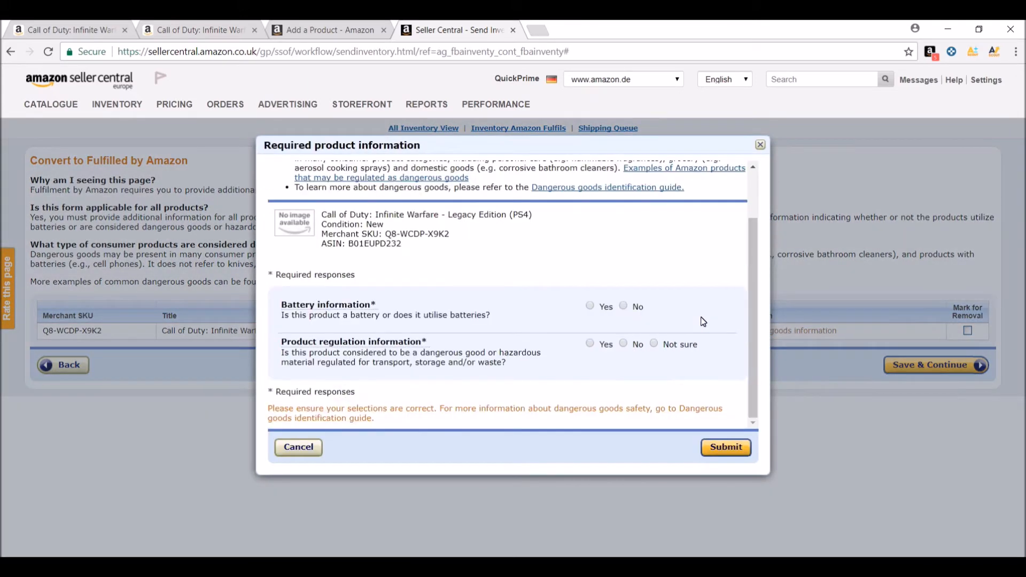
pyautogui.click(623, 306)
pyautogui.click(623, 345)
pyautogui.click(726, 452)
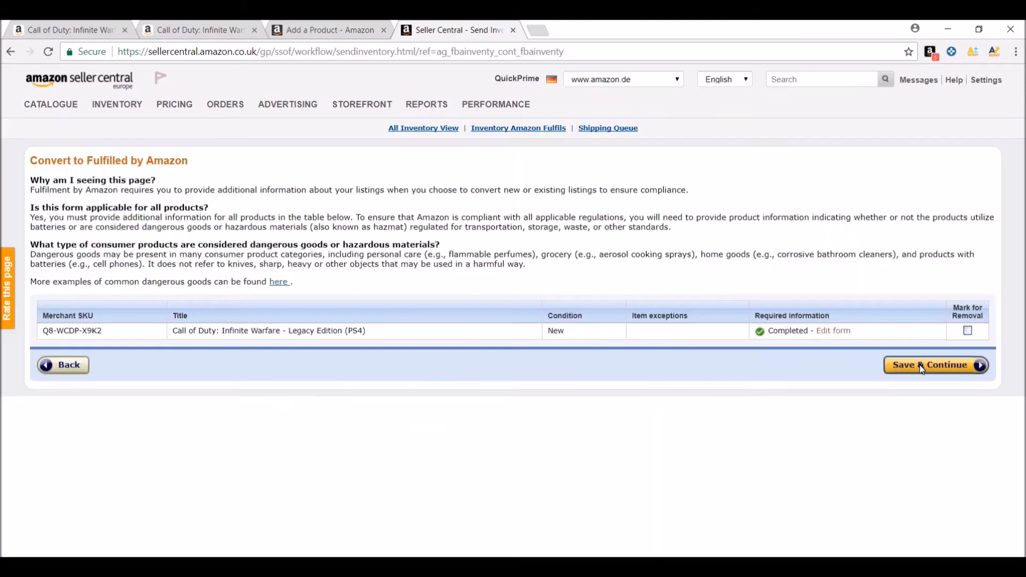
pyautogui.click(921, 366)
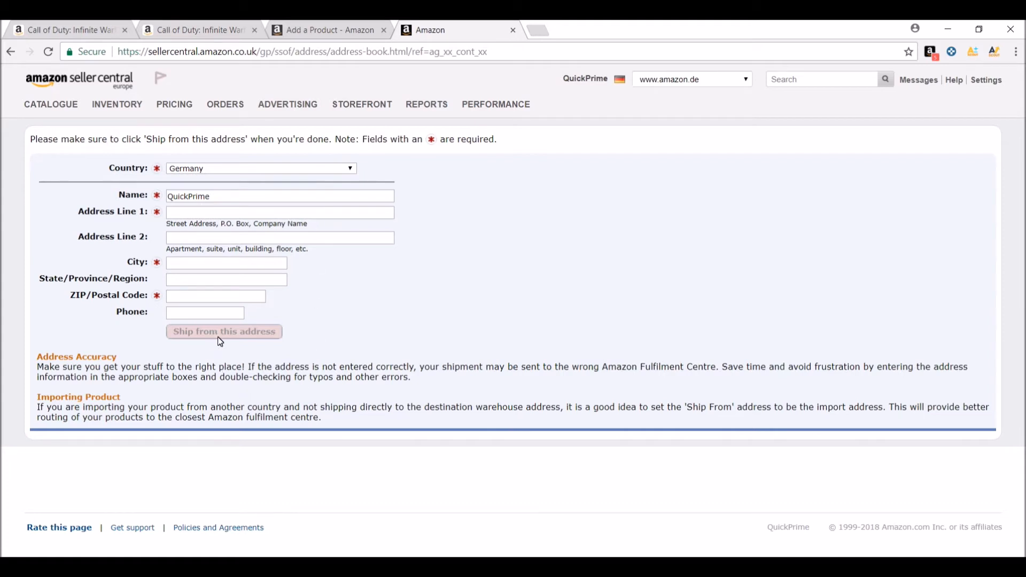
# Fill in the ship-from address and create a shipping plan for case-packed items
pyautogui.click(210, 213)
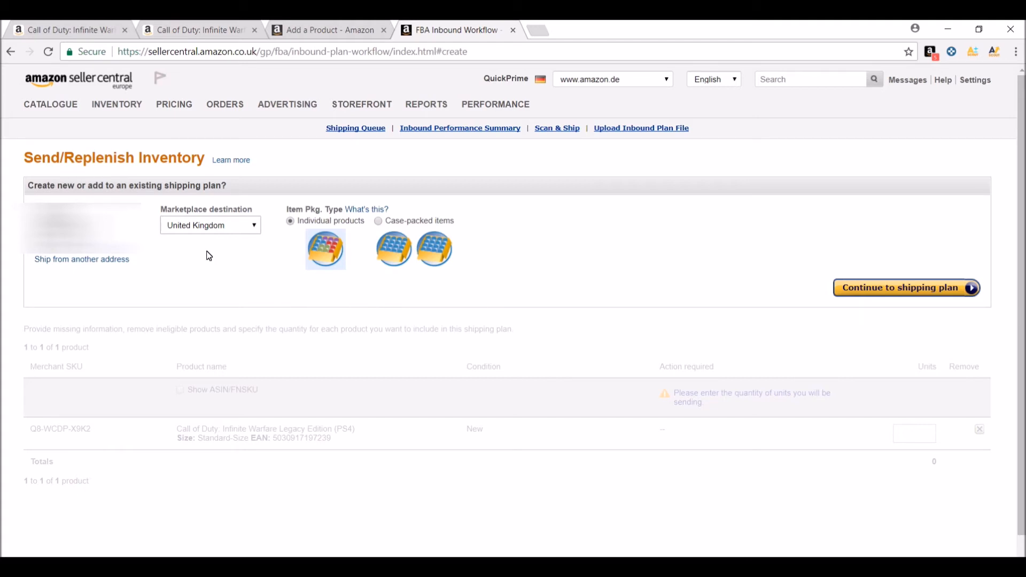
pyautogui.click(379, 223)
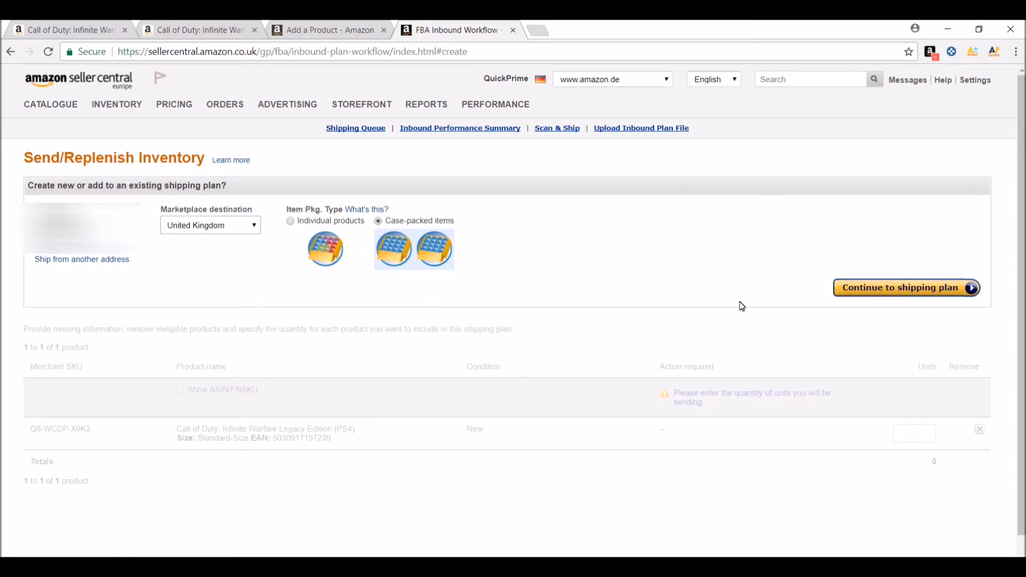
pyautogui.click(898, 289)
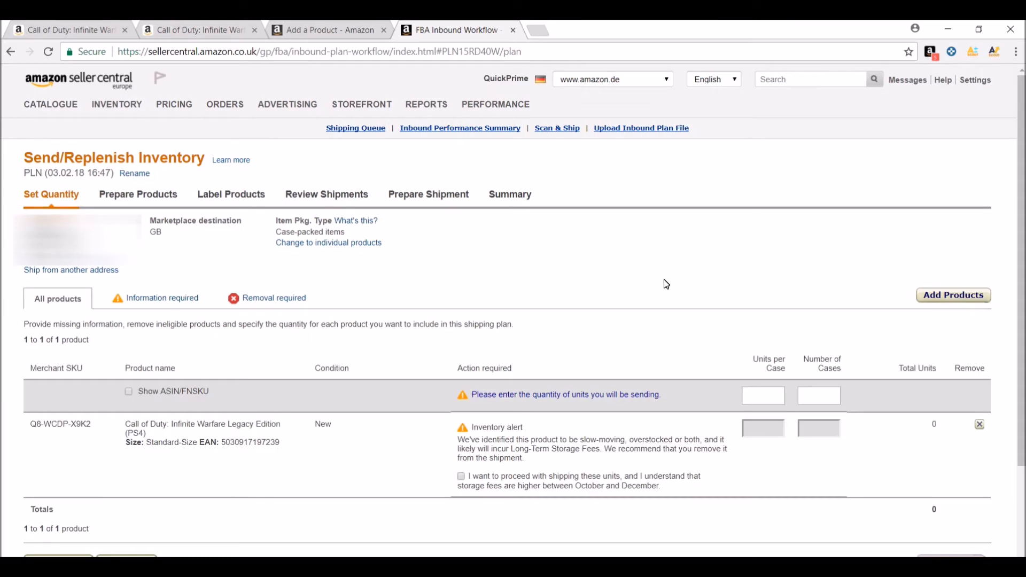
# Set 21 units per case and 1 case, accept the storage fee notice, and continue to product preparation
pyautogui.scroll(-3, 662, 284)
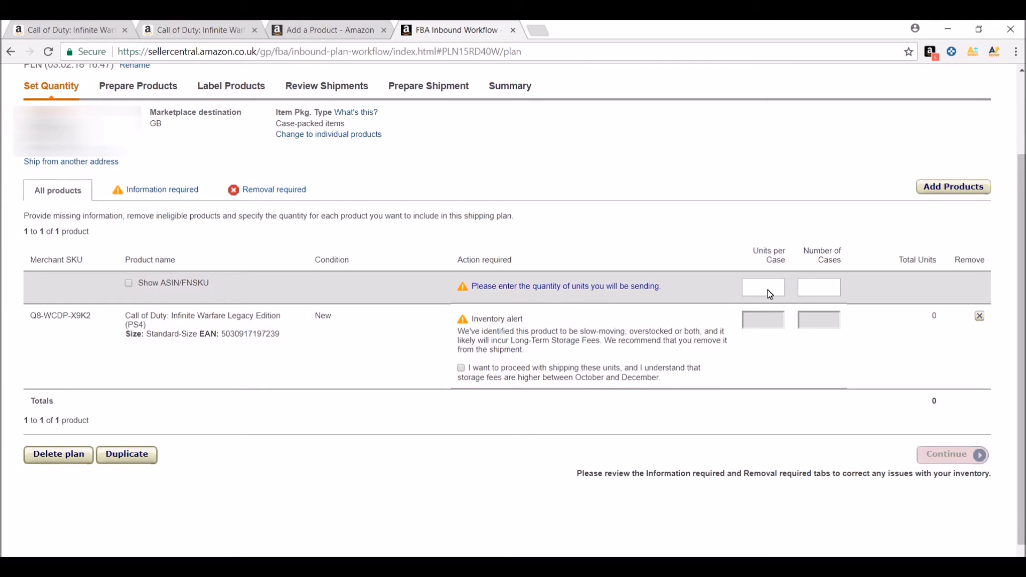
pyautogui.write('21')
pyautogui.click(816, 294)
pyautogui.write('1')
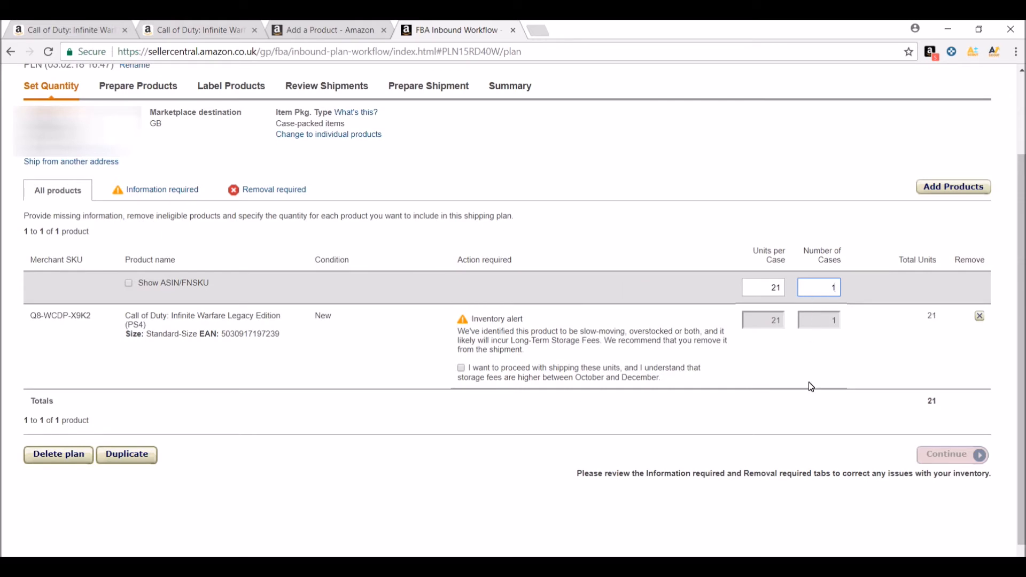
pyautogui.click(461, 369)
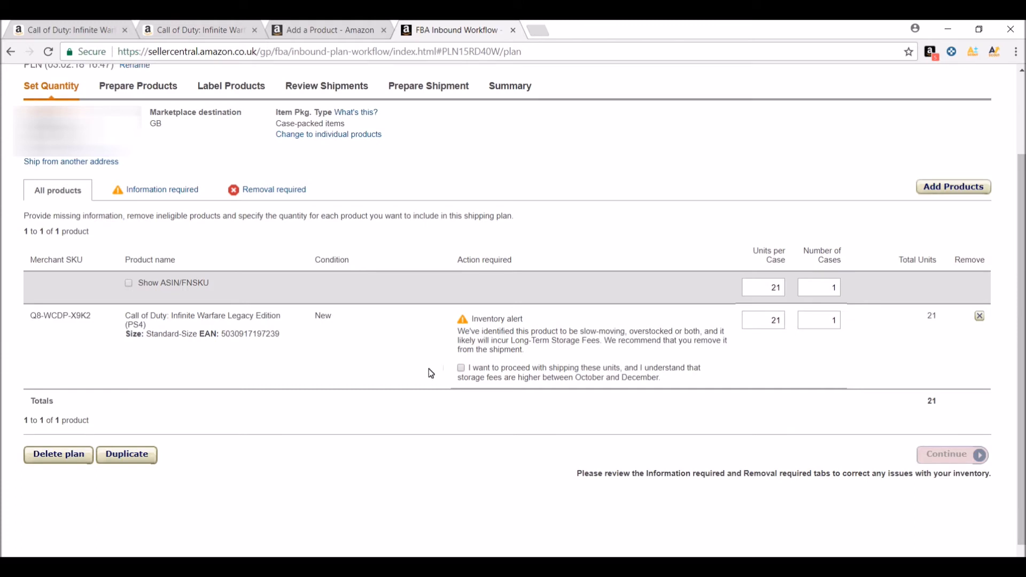
pyautogui.click(461, 369)
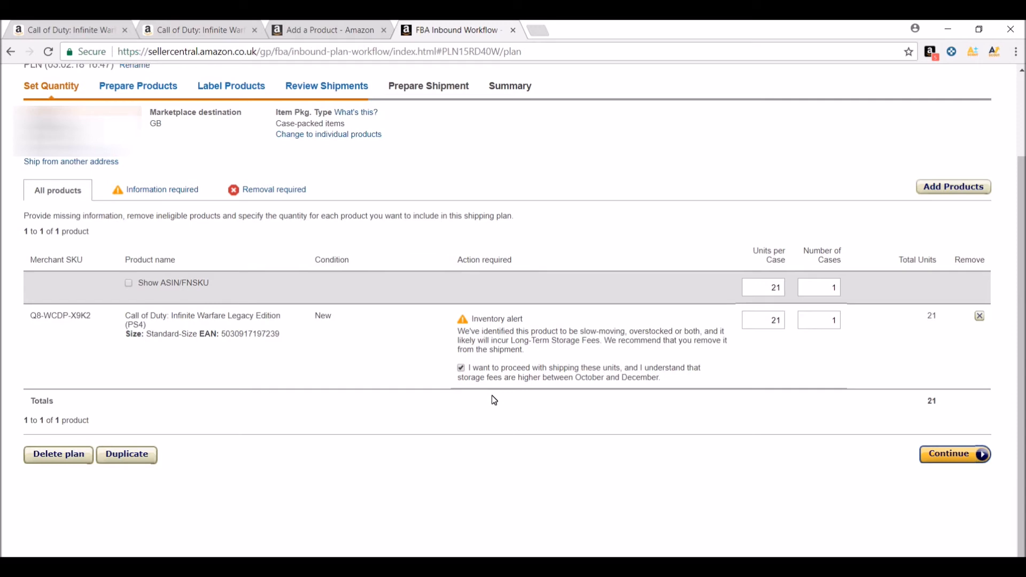
pyautogui.click(943, 458)
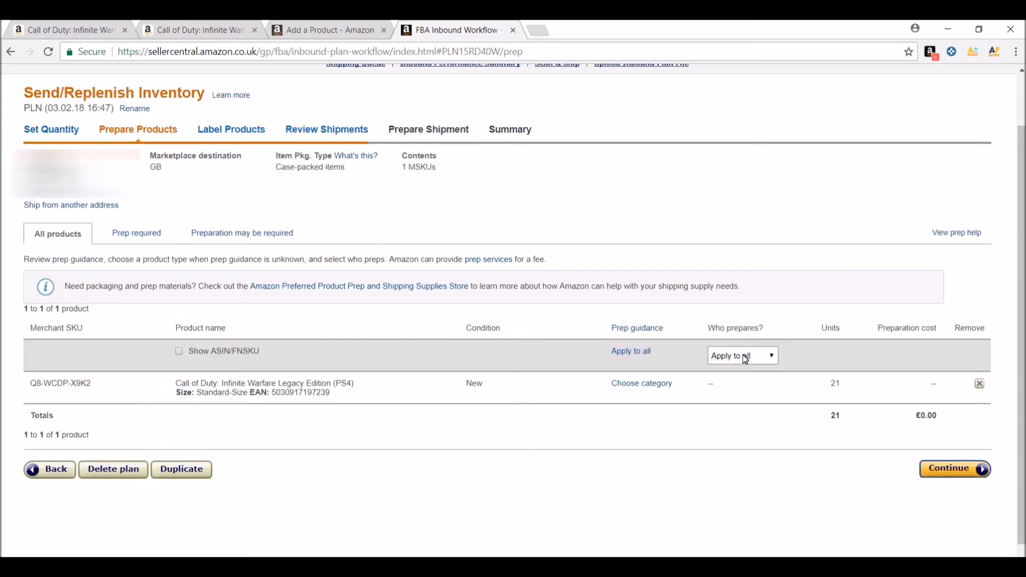
# Choose who prepares the products for the whole shipping plan and continue to product labelling
pyautogui.click(743, 355)
pyautogui.click(731, 419)
pyautogui.click(951, 474)
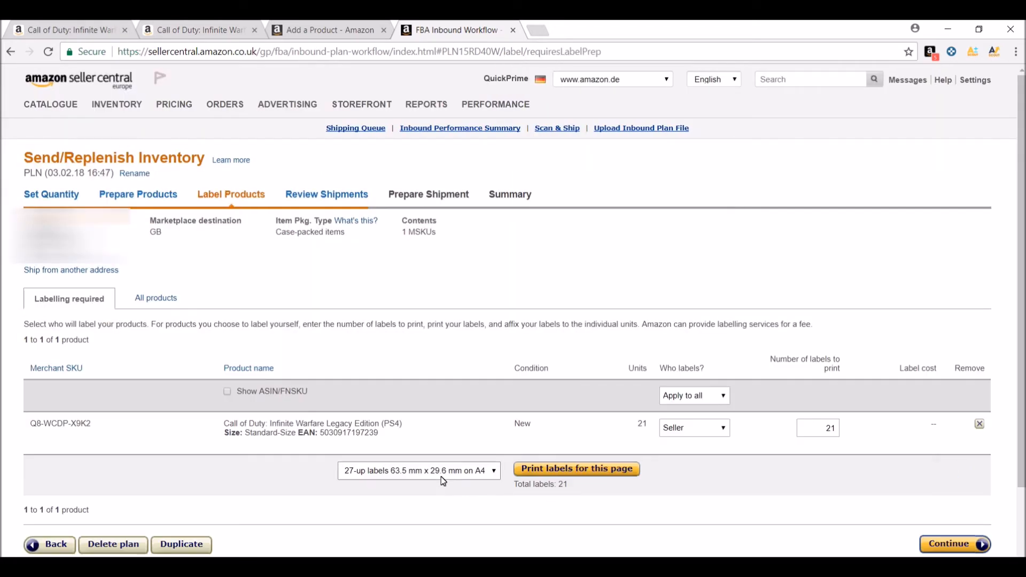
# Set the label format to 24-up labels 70.0 mm x 36.0 mm on A4, generate the product labels PDF and close it
pyautogui.scroll(-3, 444, 481)
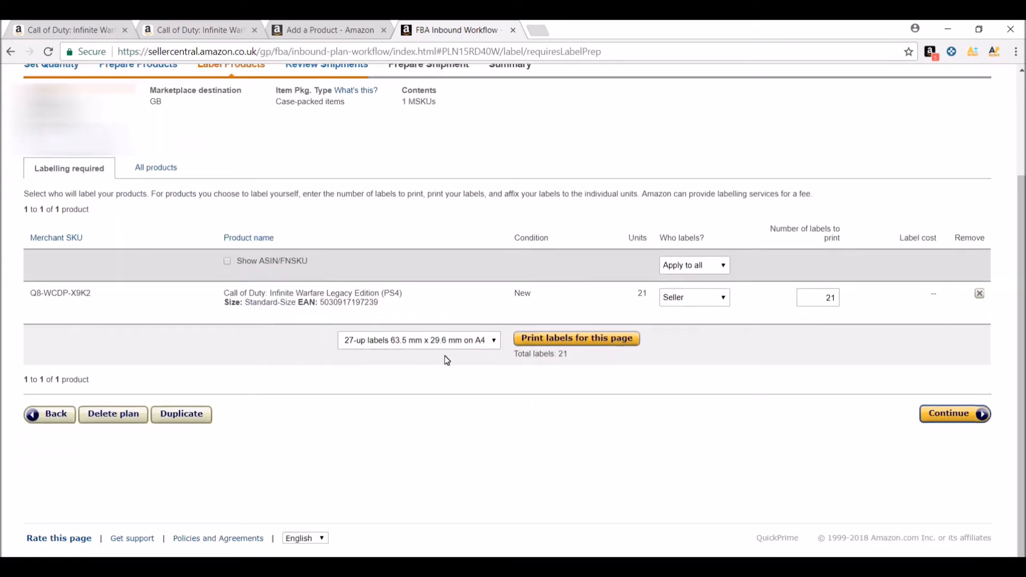
pyautogui.click(444, 340)
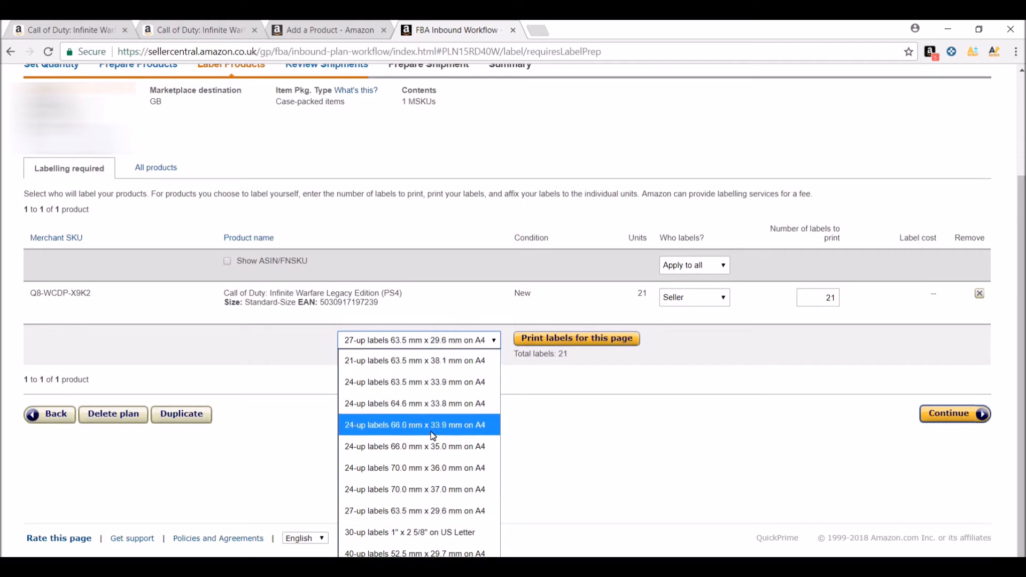
pyautogui.click(432, 471)
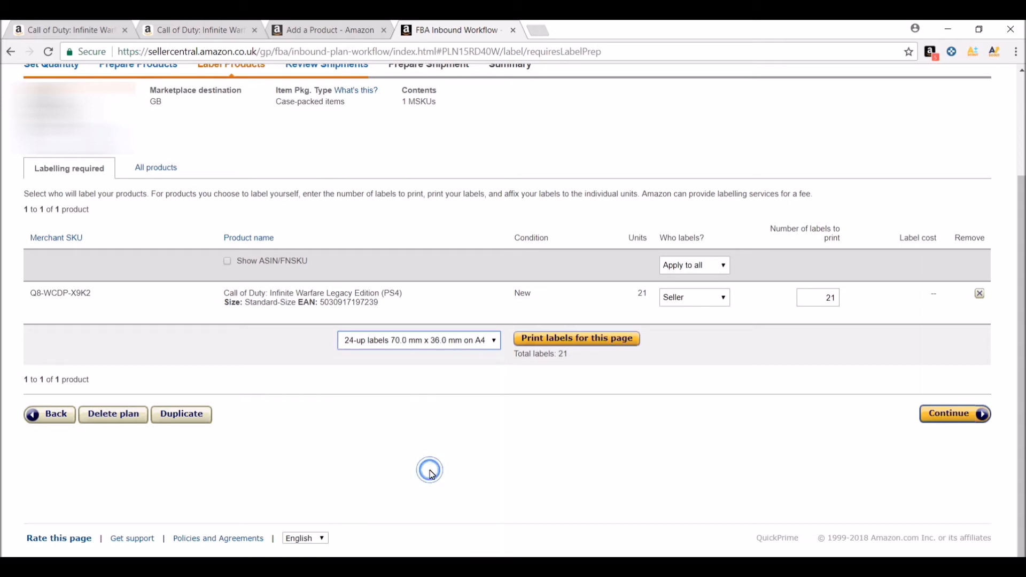
pyautogui.click(576, 342)
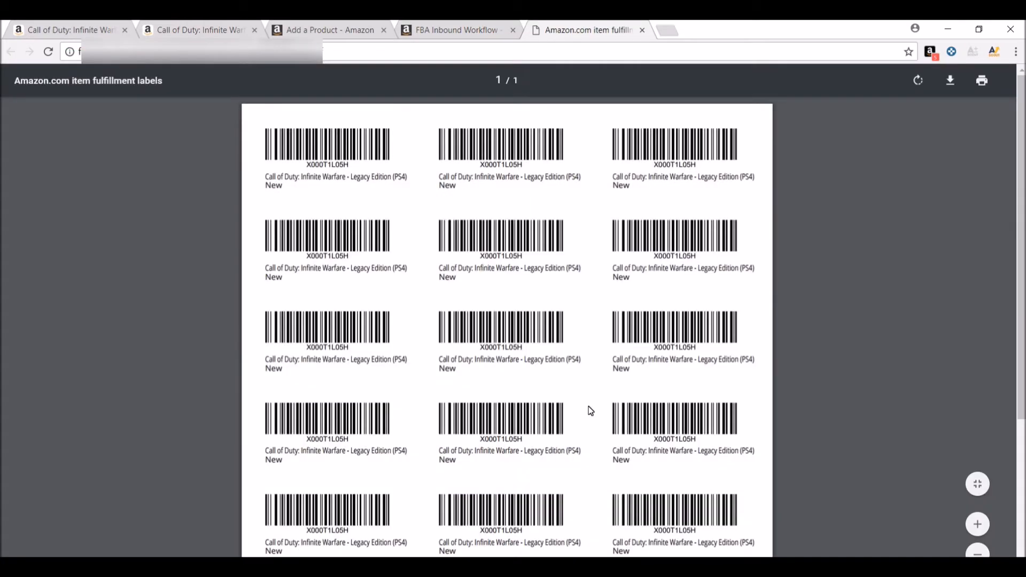
pyautogui.click(642, 30)
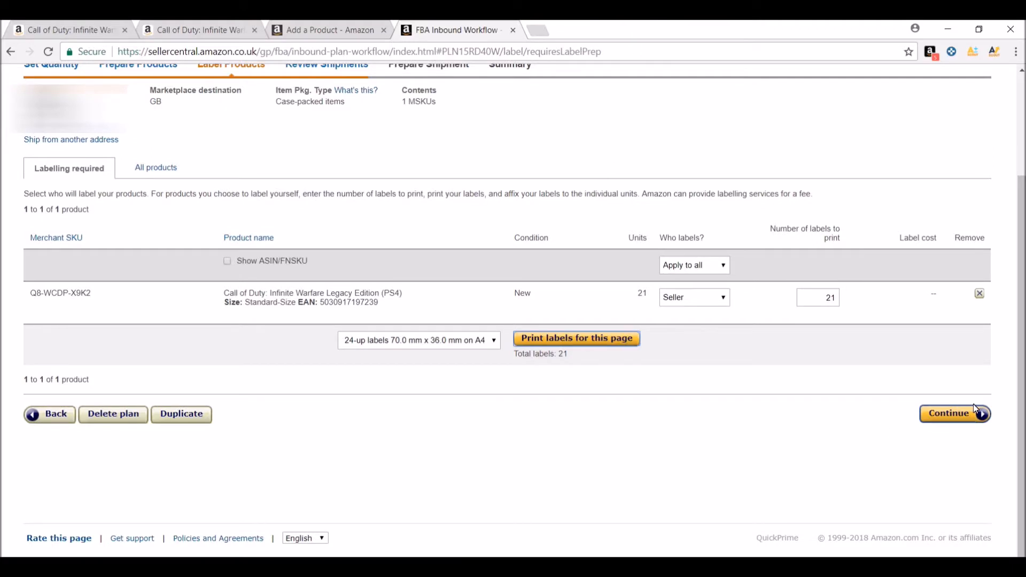
# Continue to the shipment review, approve the new shipment and start working on it
pyautogui.click(960, 414)
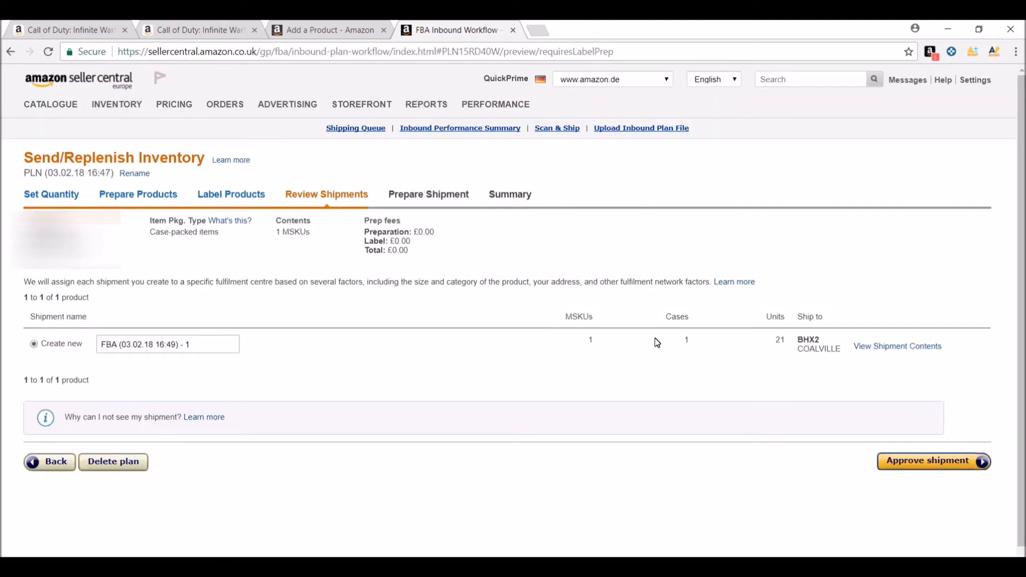
pyautogui.click(925, 462)
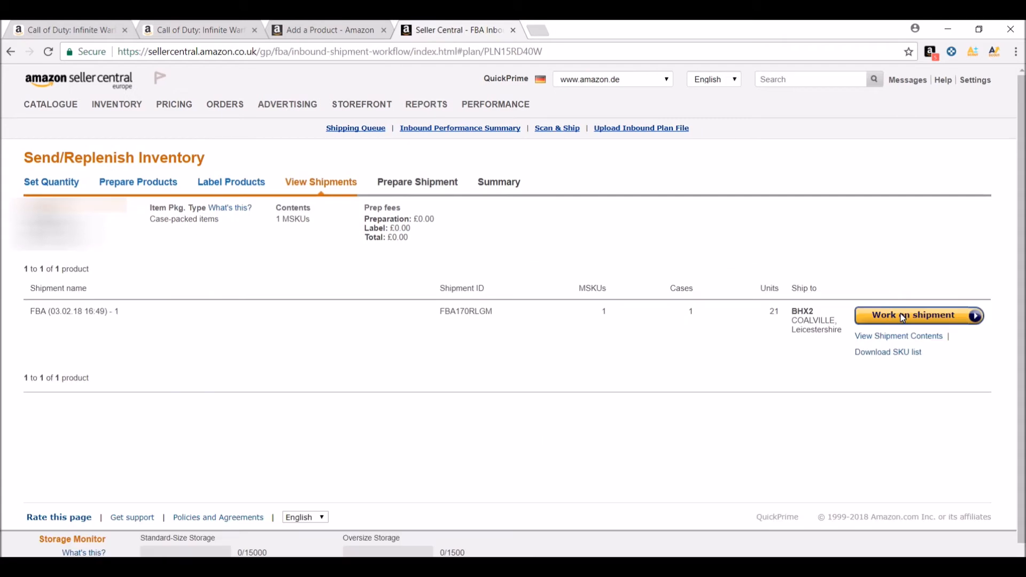
pyautogui.click(903, 319)
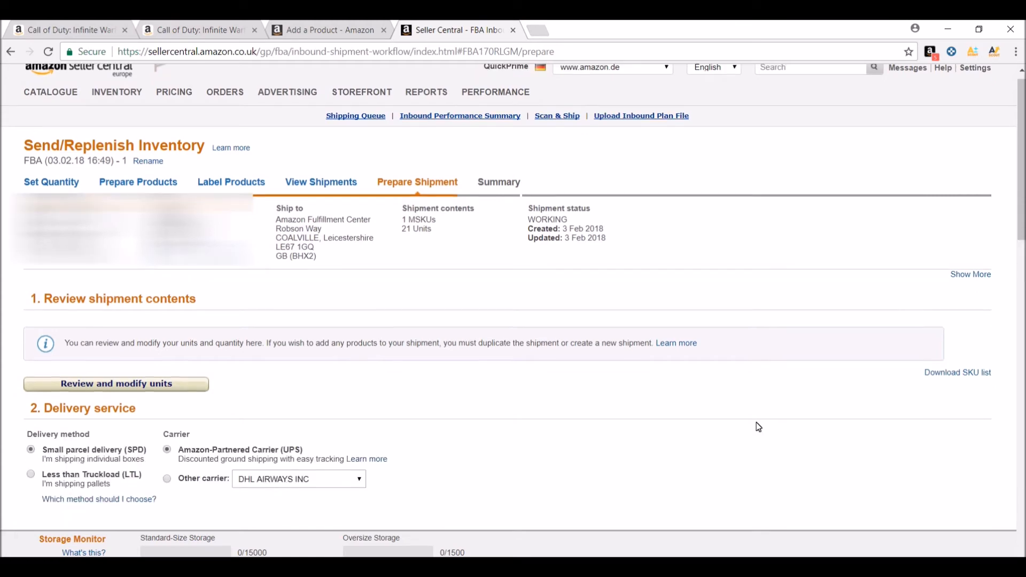
# Set the shipment packing to Everything in one box
pyautogui.scroll(-3, 481, 382)
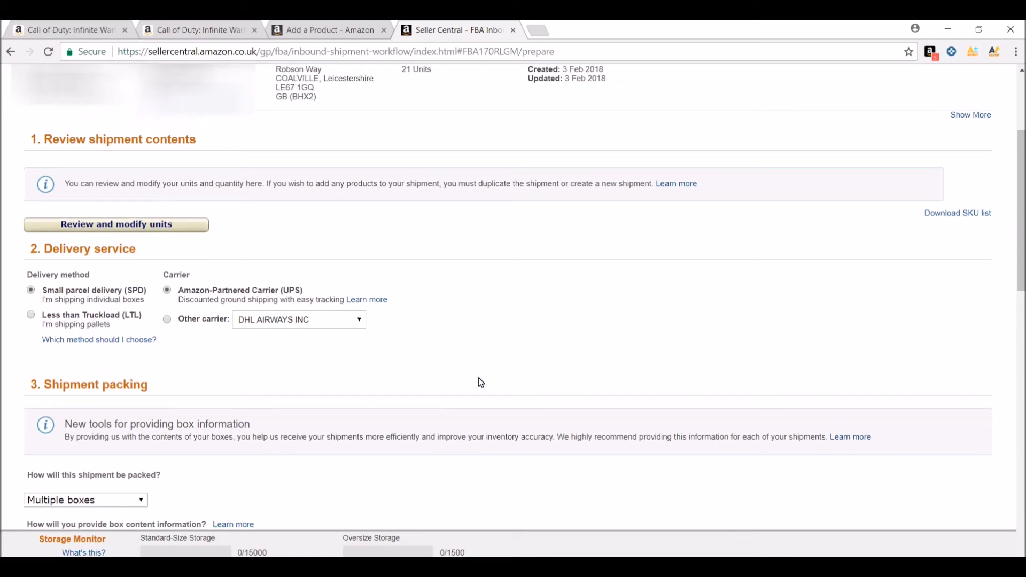
pyautogui.scroll(-1, 481, 383)
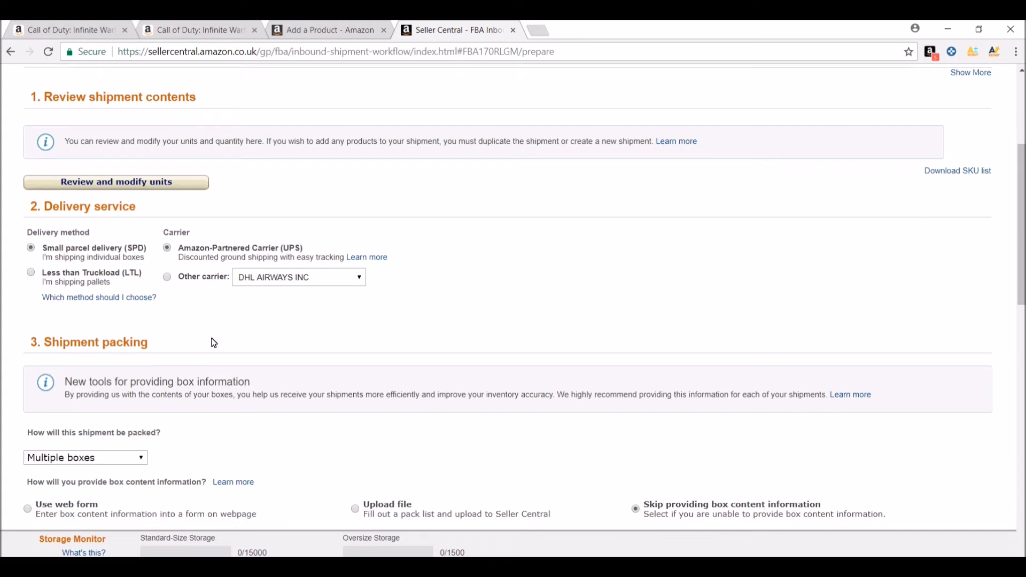
pyautogui.scroll(-4, 214, 343)
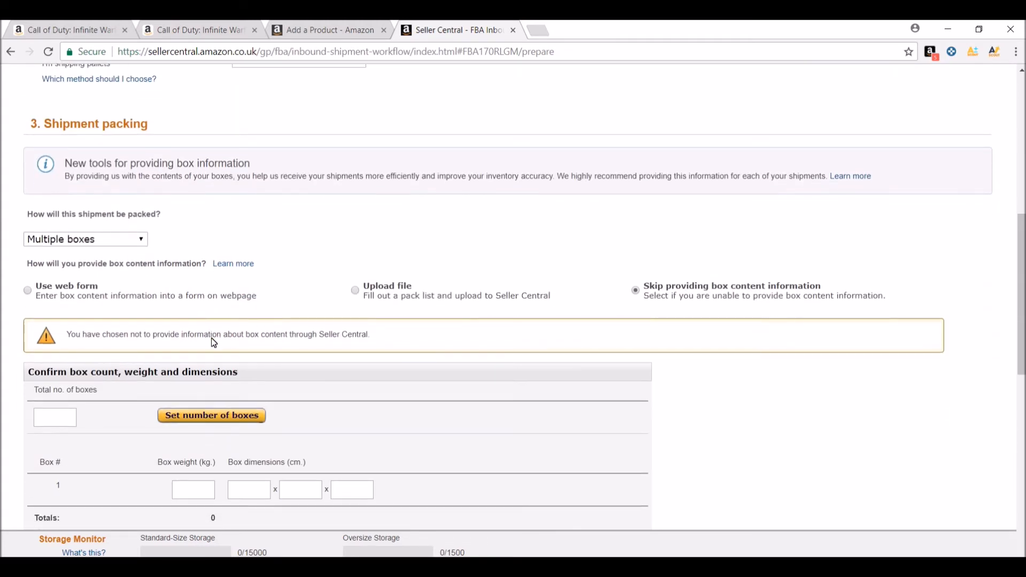
pyautogui.click(134, 246)
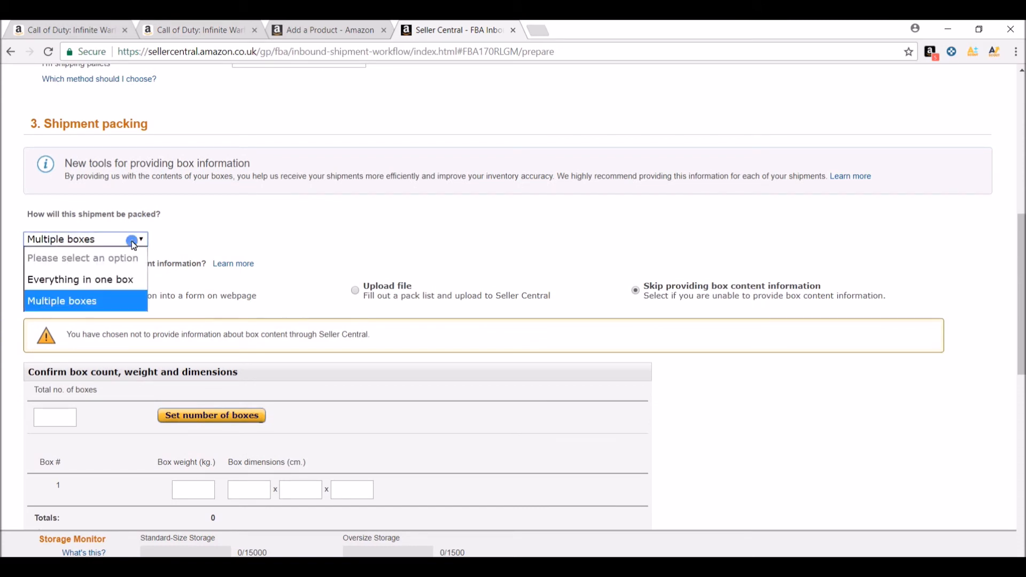
pyautogui.click(115, 279)
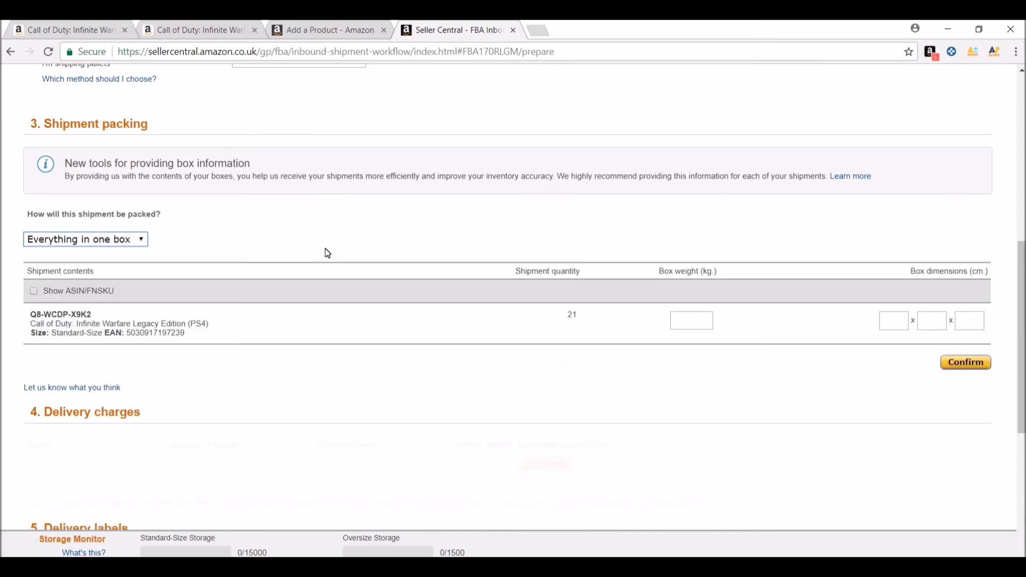
# Look up the game's product weight with the AMZScout FBA Calculator on its Amazon page and return to the shipment
pyautogui.scroll(-1, 328, 253)
pyautogui.click(677, 294)
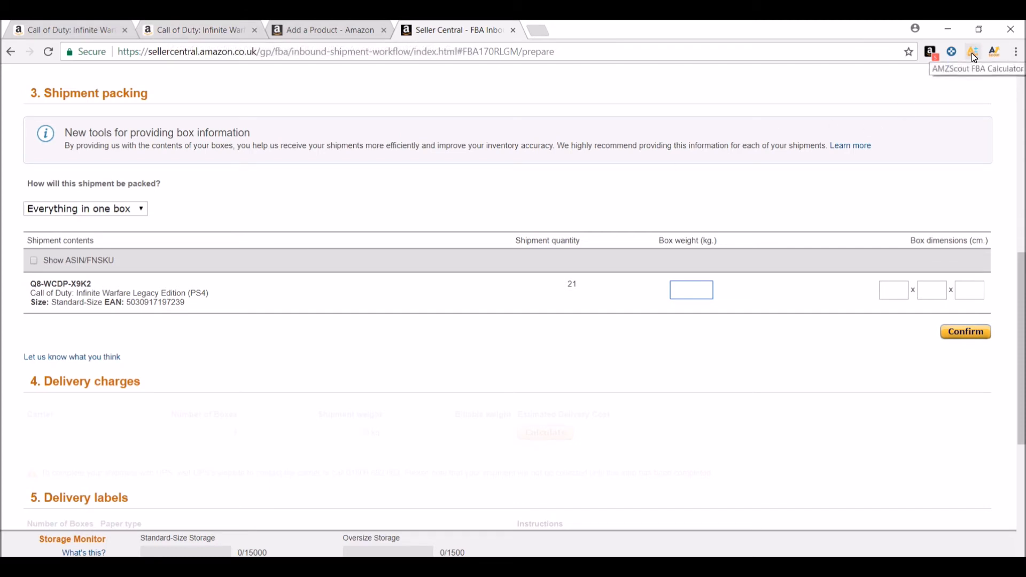
pyautogui.click(220, 34)
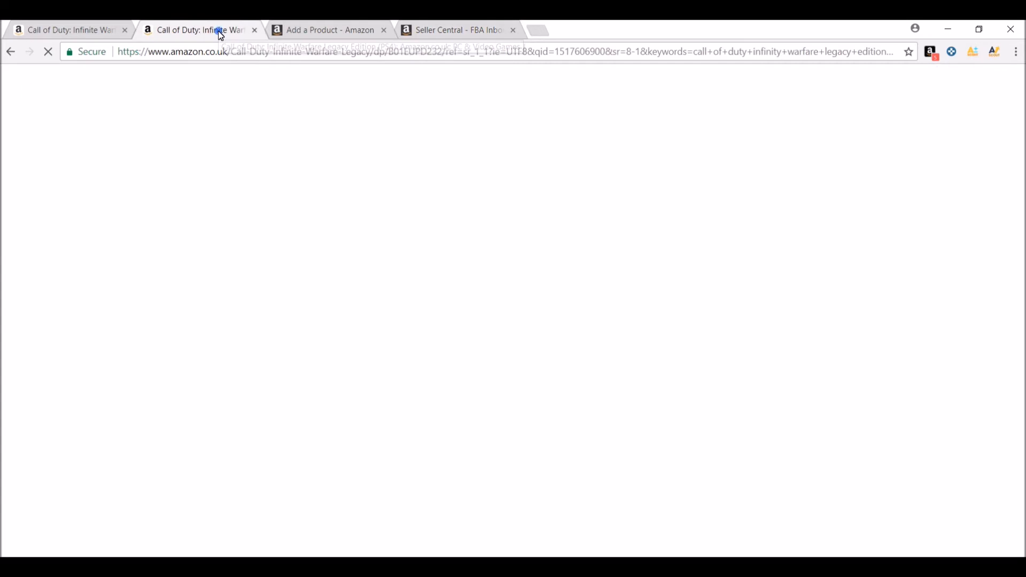
pyautogui.click(972, 53)
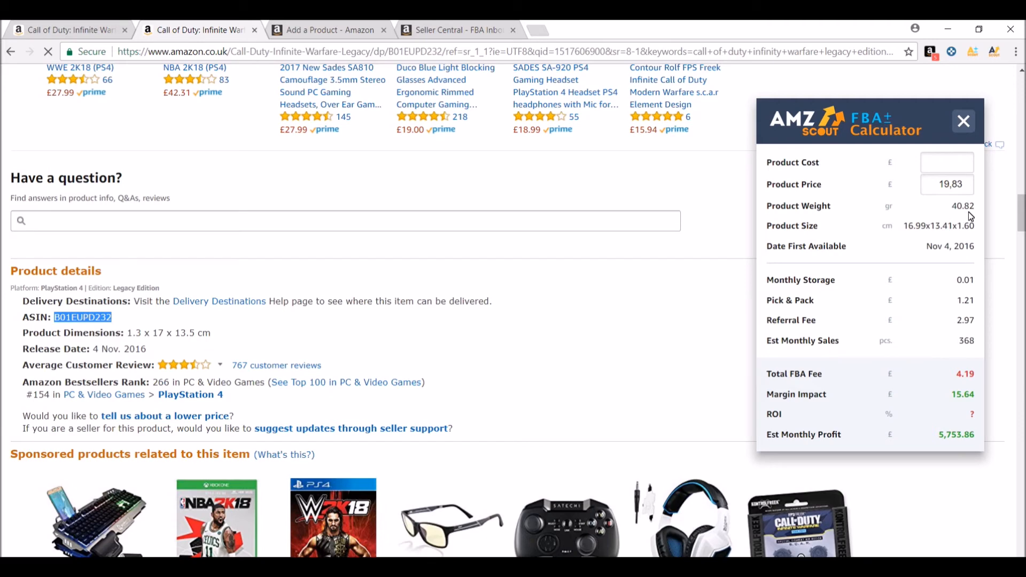
pyautogui.click(966, 120)
pyautogui.click(467, 30)
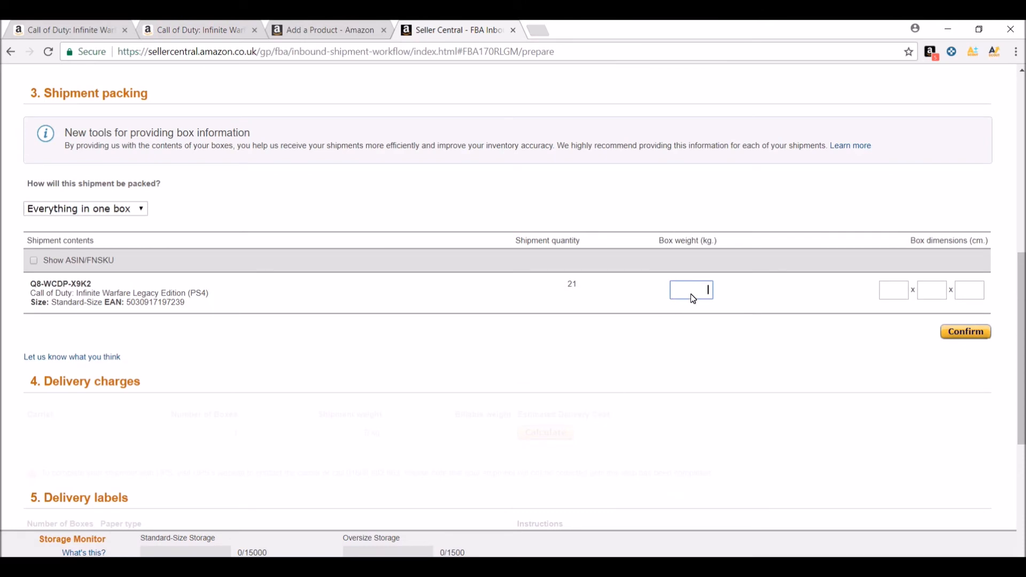
# Enter a box weight of 2.1 kg and box dimensions of 37.5 x 30 x 13.5 cm, and confirm the box information
pyautogui.write('2.1')
pyautogui.click(896, 295)
pyautogui.write('37.5')
pyautogui.click(933, 291)
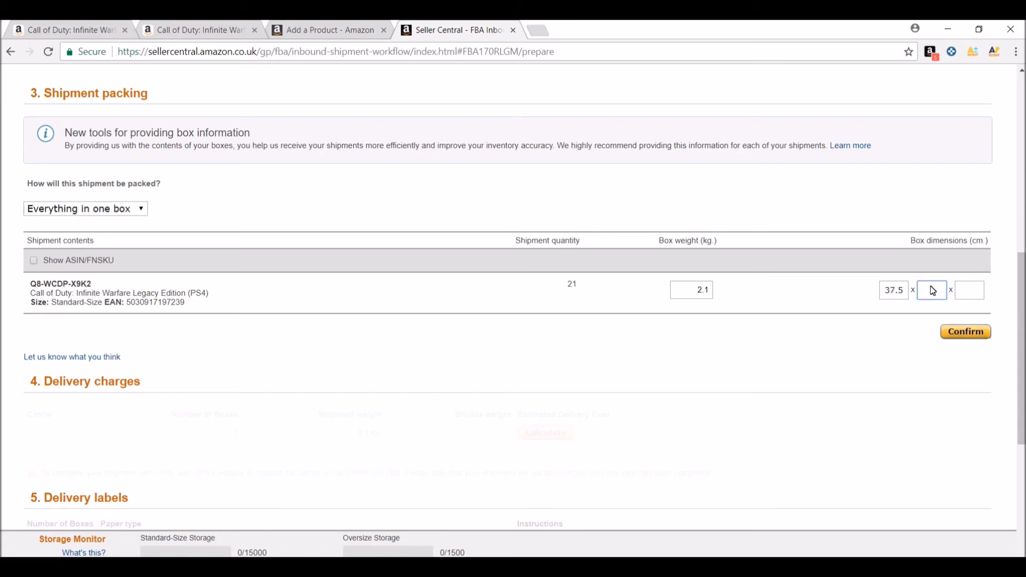
pyautogui.write('30')
pyautogui.click(962, 289)
pyautogui.write('13.5')
pyautogui.click(964, 334)
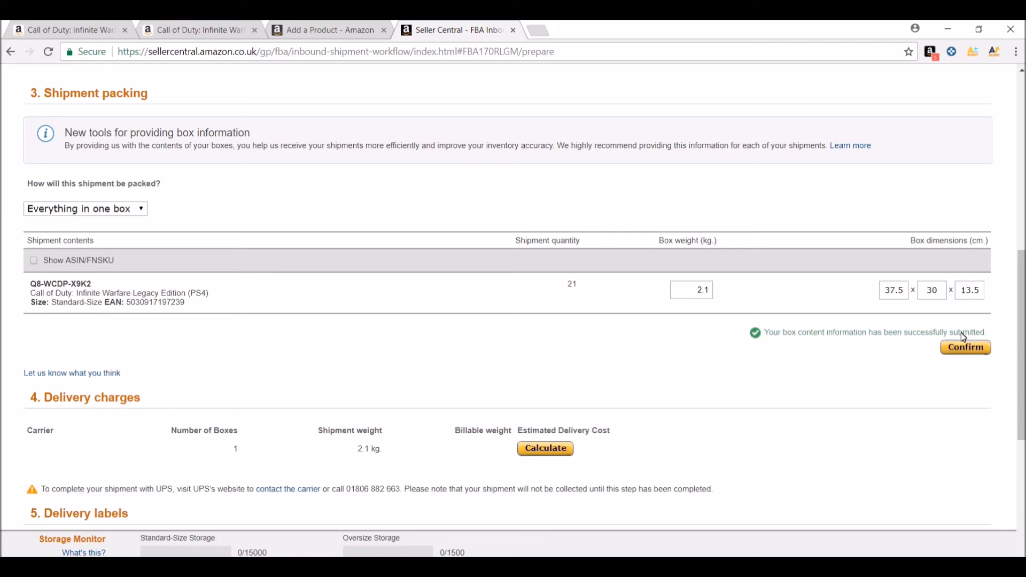
# Calculate the UPS delivery cost, agree to the terms and conditions, and accept the charges
pyautogui.scroll(-2, 888, 441)
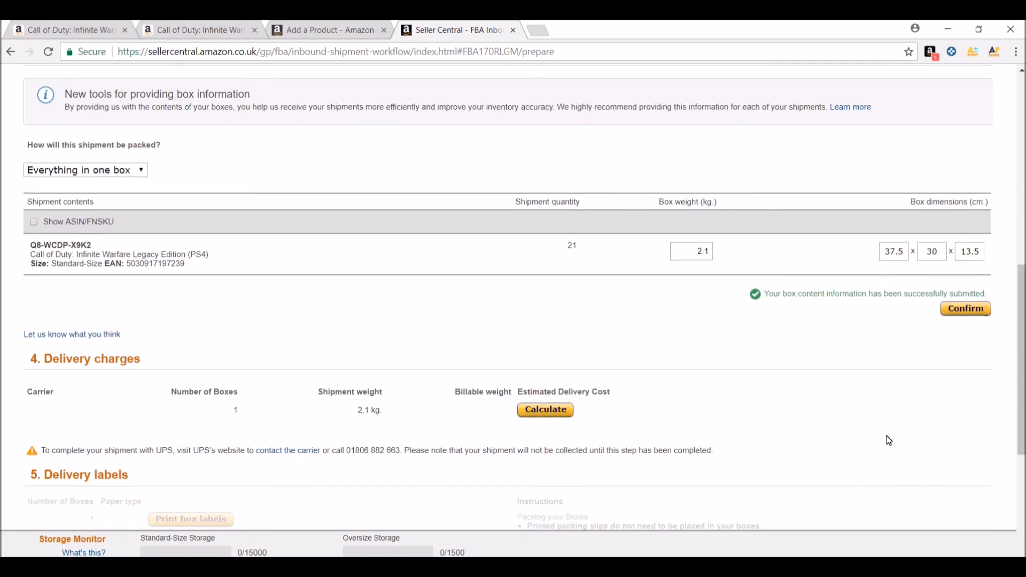
pyautogui.scroll(-1, 887, 439)
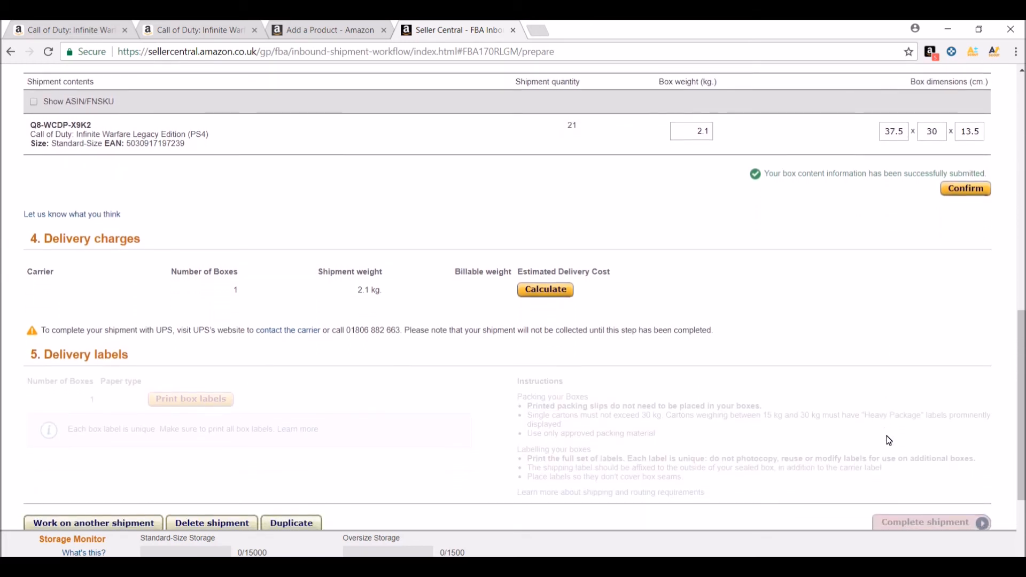
pyautogui.click(539, 291)
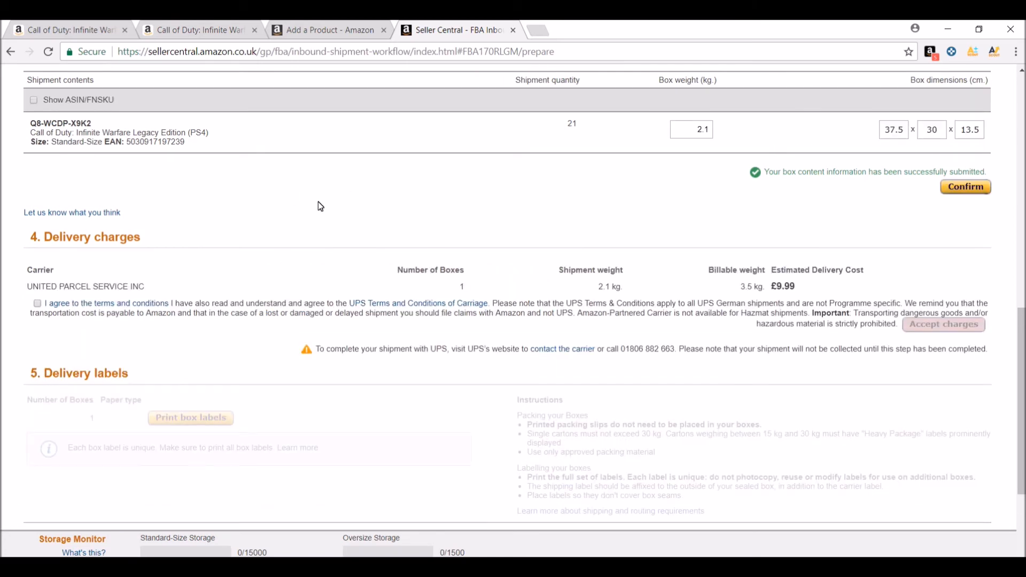
pyautogui.click(37, 305)
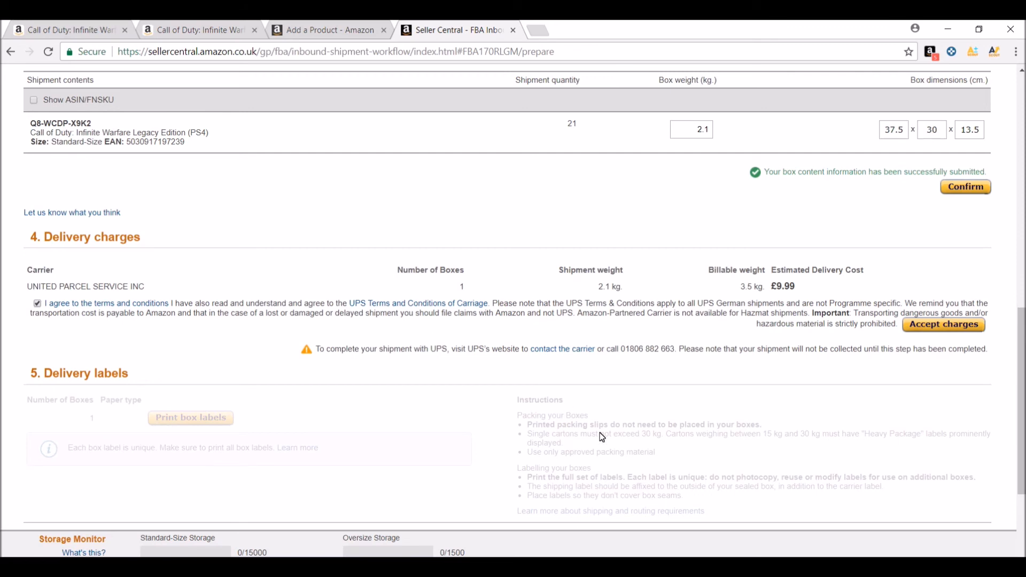
pyautogui.click(948, 327)
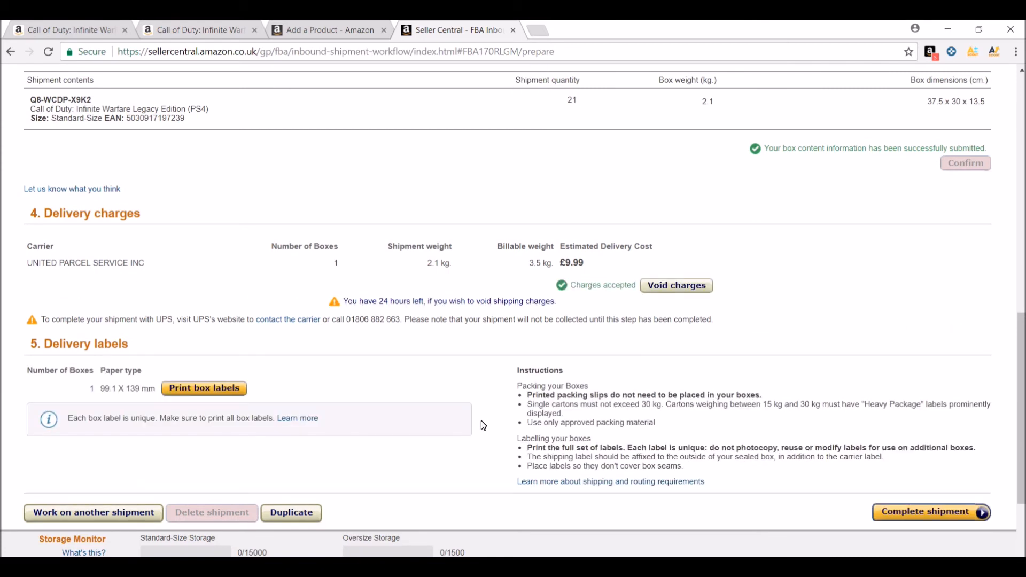
# Generate the box labels for the shipment and close the resulting PDF
pyautogui.scroll(-1, 483, 422)
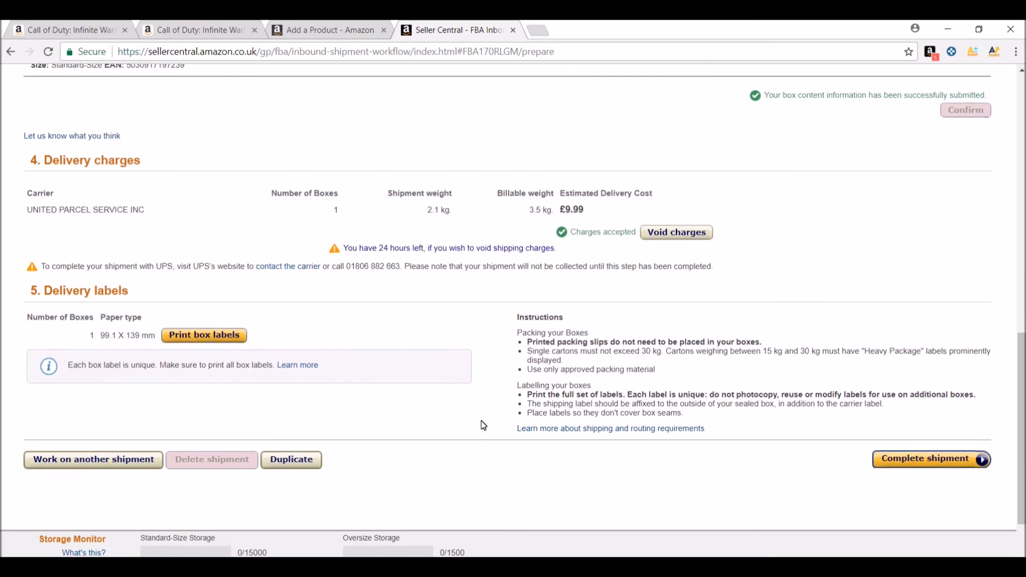
pyautogui.click(207, 335)
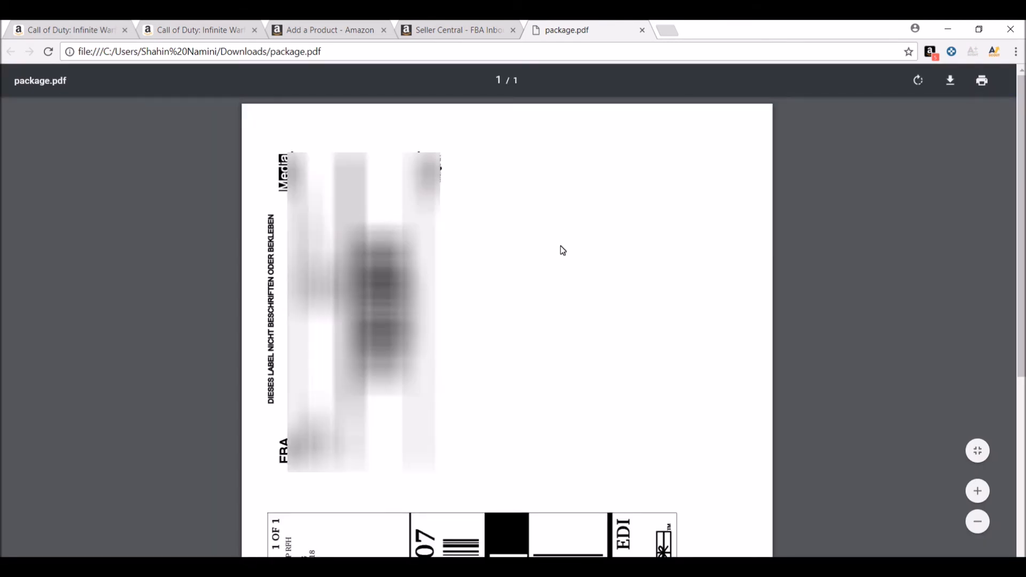
pyautogui.hotkey('ctrl', 'w')
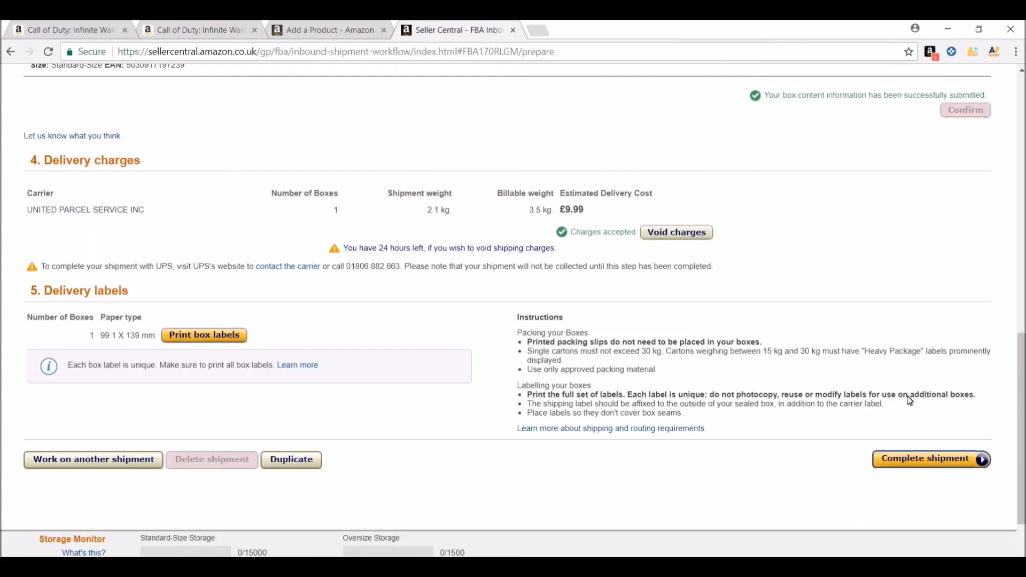
# Complete the shipment and review its tracking summary
pyautogui.click(917, 463)
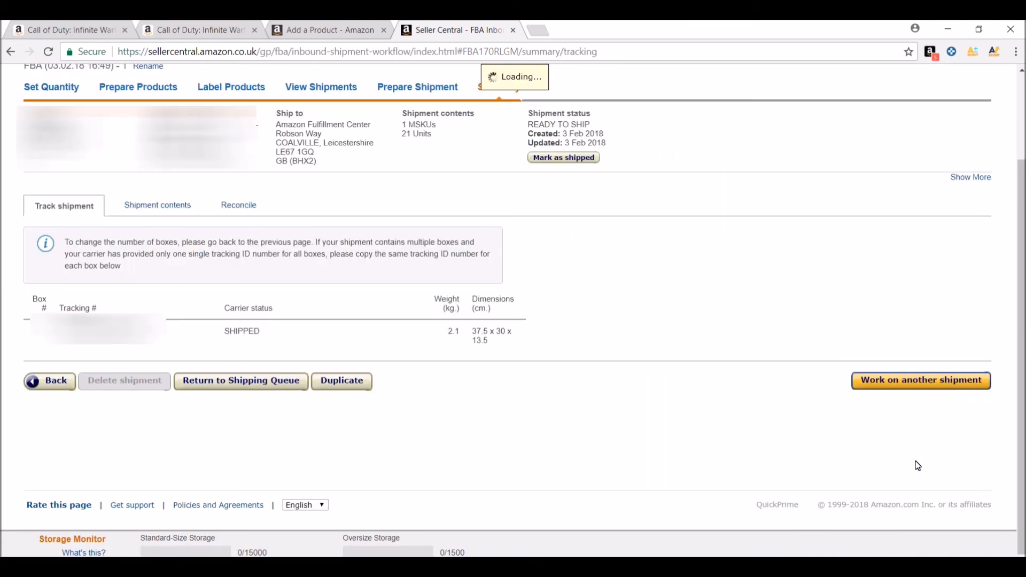
pyautogui.scroll(2, 807, 361)
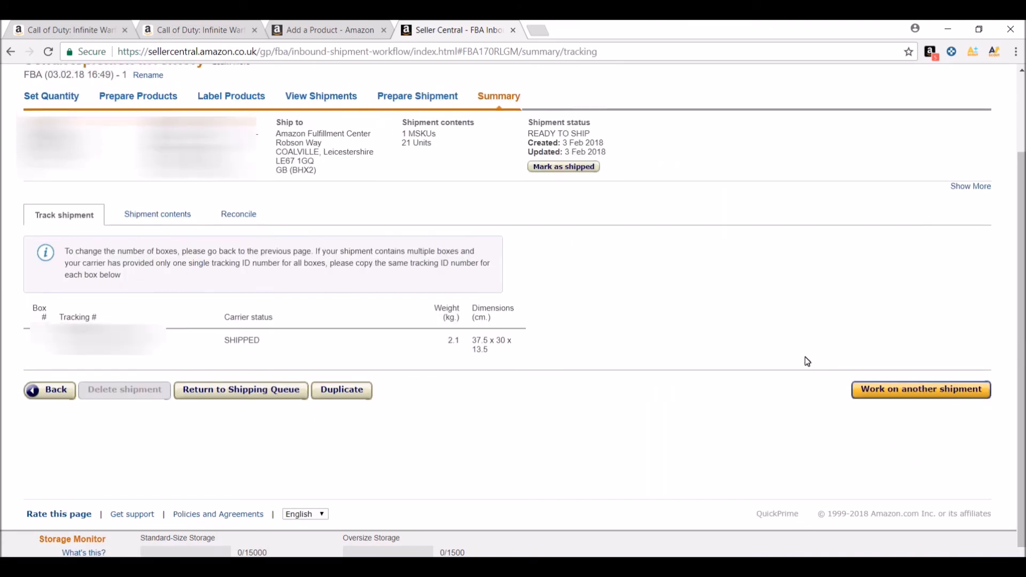
pyautogui.scroll(-2, 807, 361)
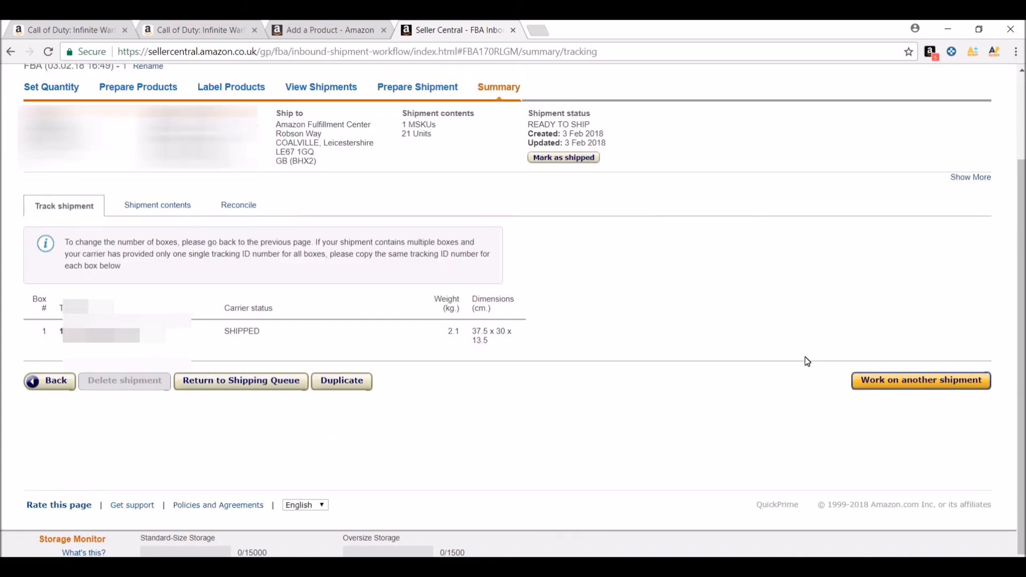